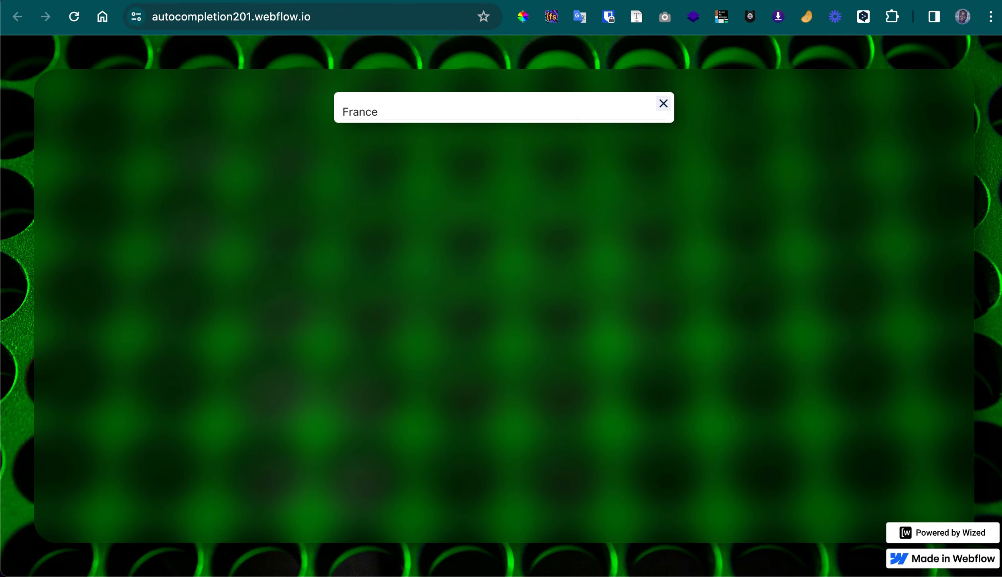
Switch to the Webflow Designer and examine the input-field element's settings, including its ID and custom attributes
left_click(249, 1)
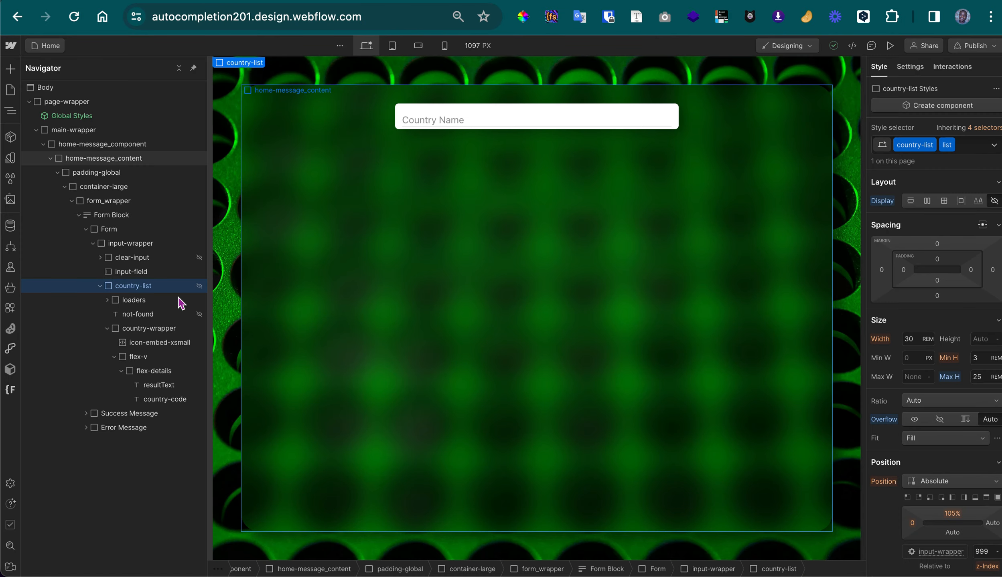
left_click(159, 273)
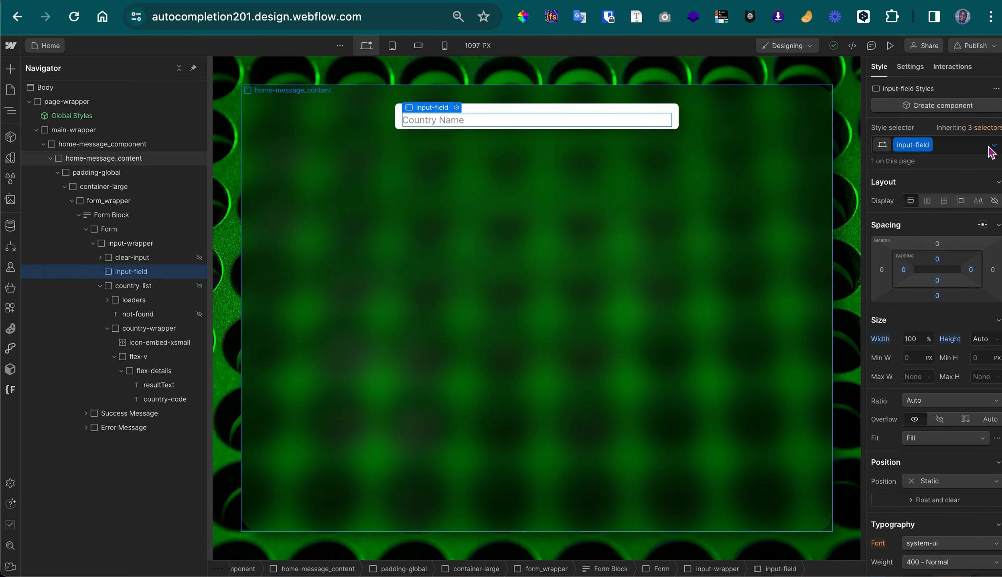
left_click(916, 72)
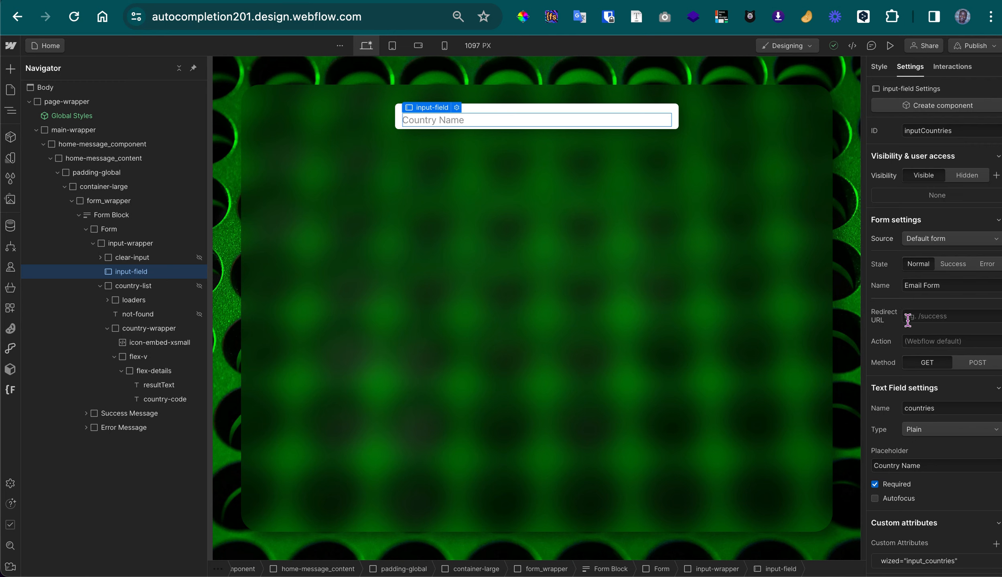
scroll(905, 481, "down", 1)
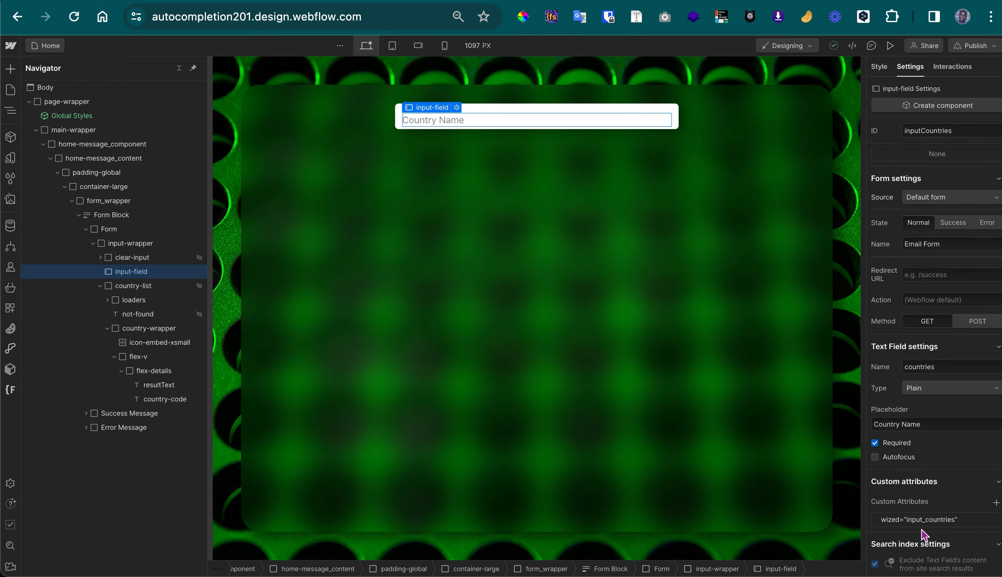
scroll(913, 480, "up", 1)
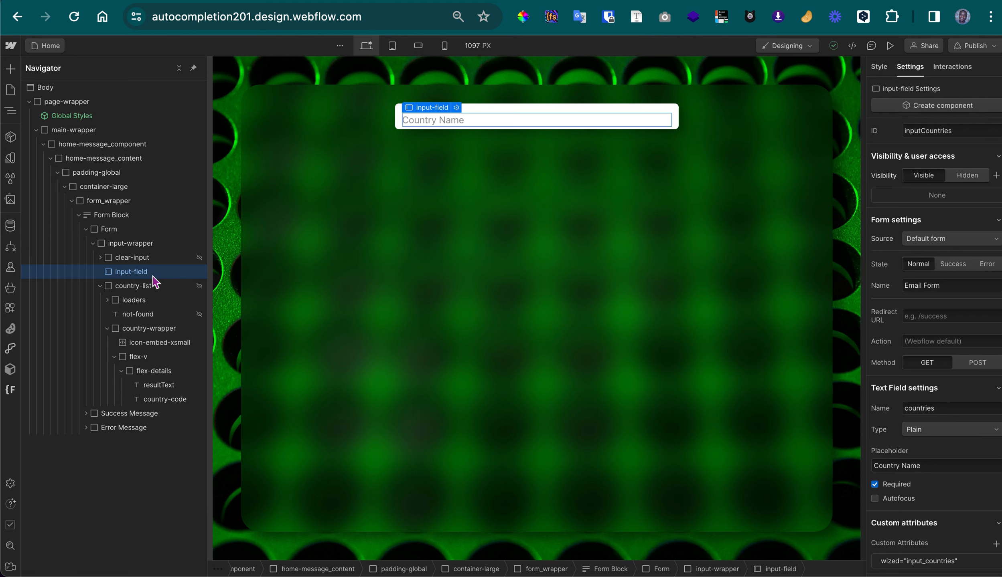
Inspect the input-wrapper and clear-input settings, try the clear control on the published site, and return to the Designer
left_click(156, 247)
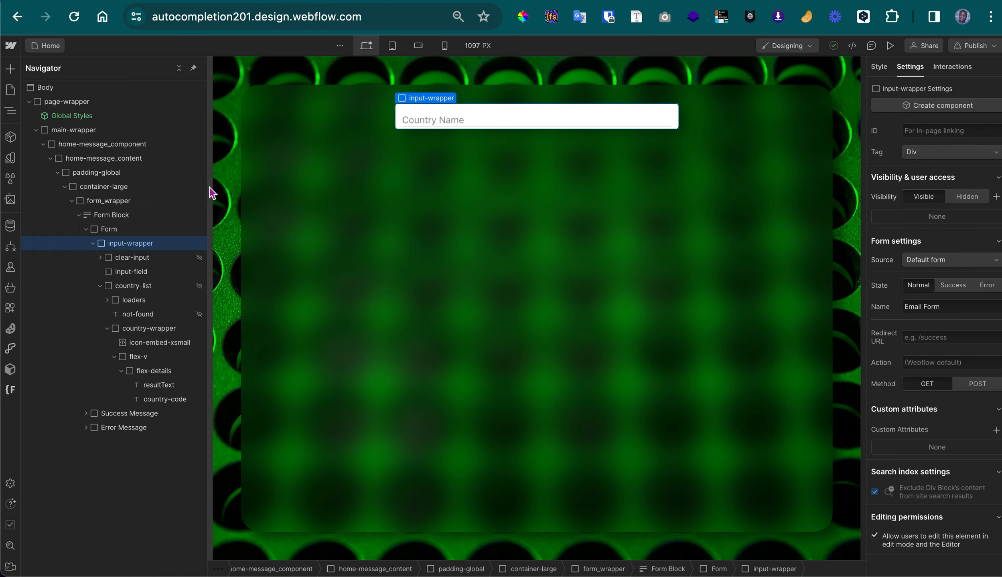
left_click(124, 260)
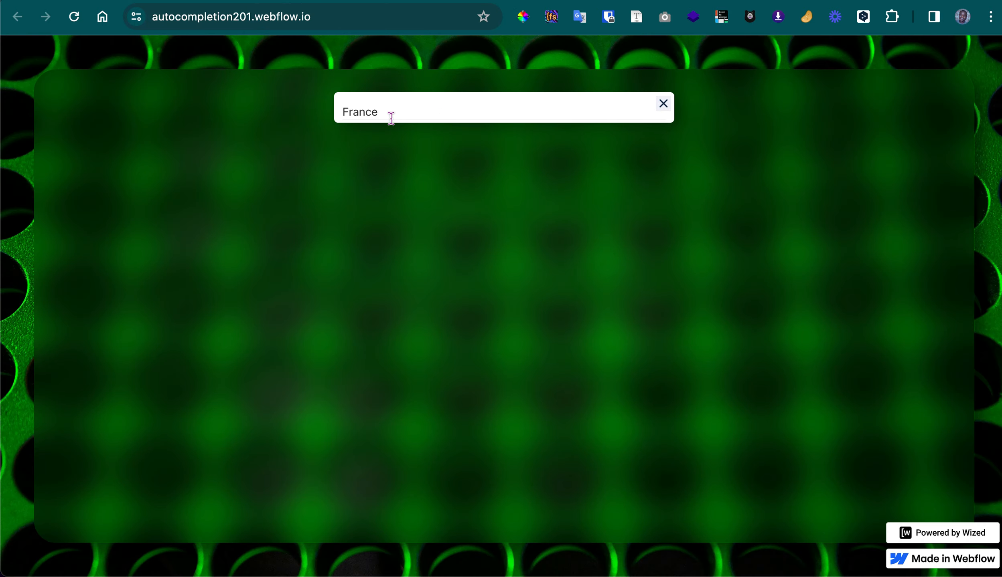
left_click(660, 107)
key("ctrl+shift+Tab")
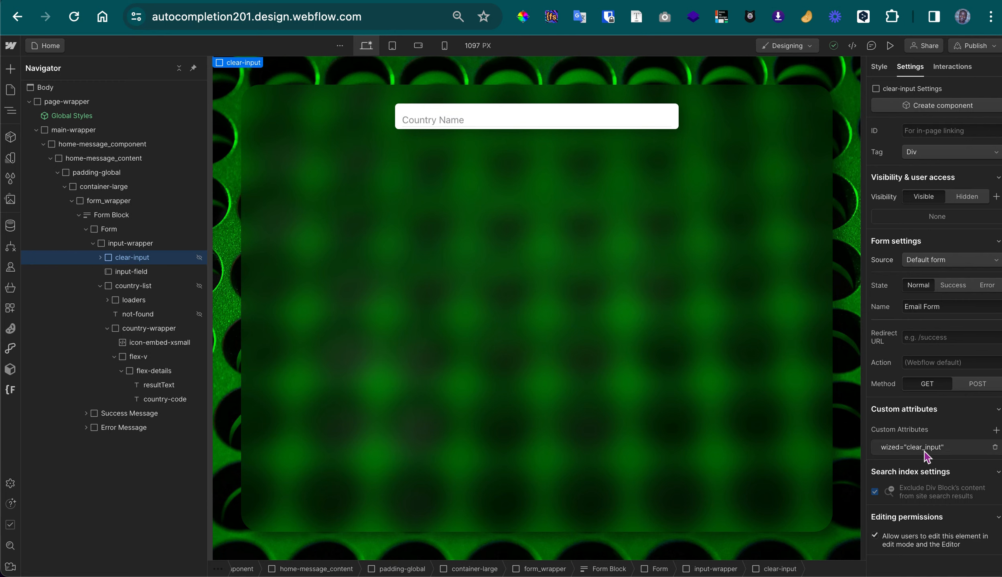
Set the hidden country-list element's display to flex and show its element settings
left_click(128, 290)
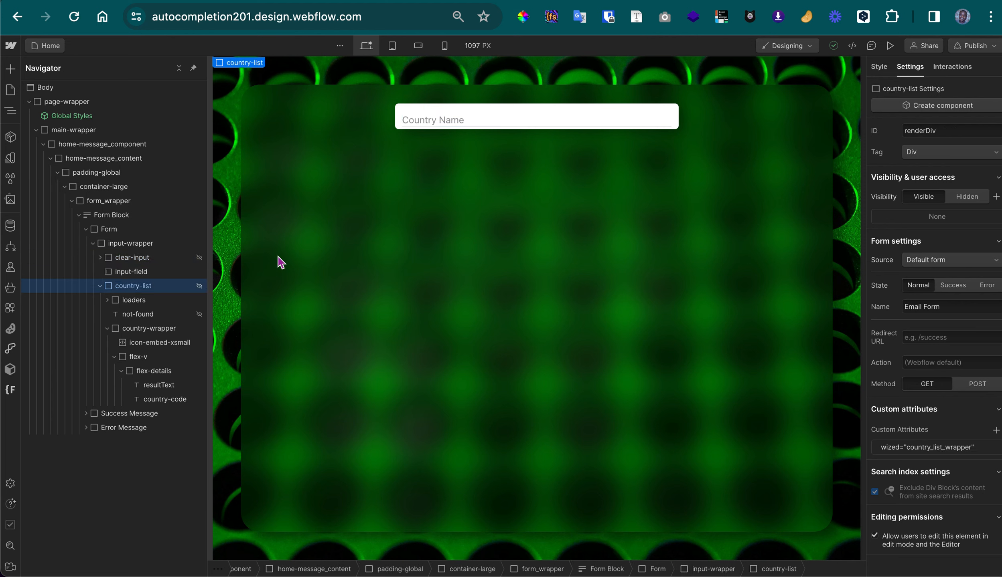
left_click(884, 69)
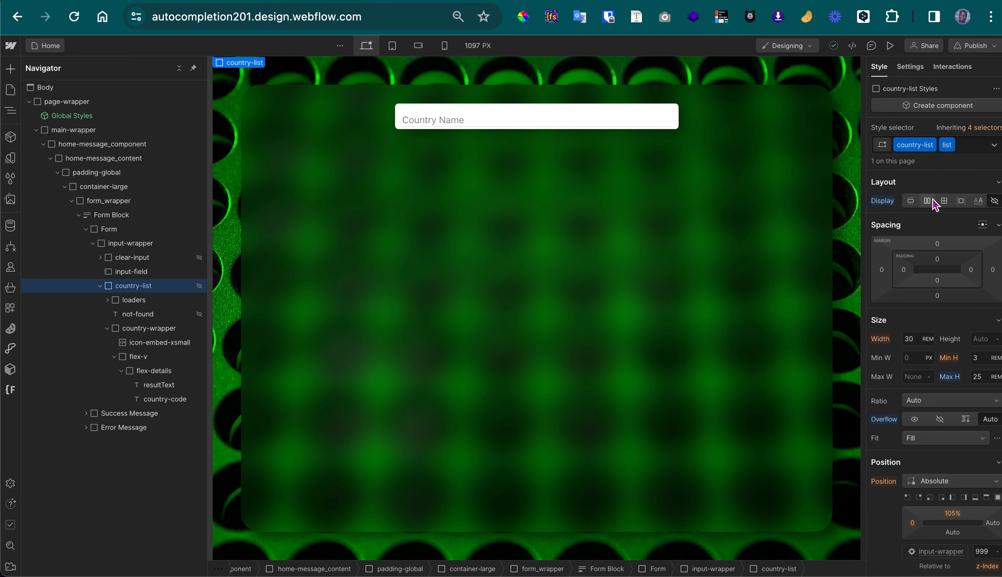
left_click(932, 201)
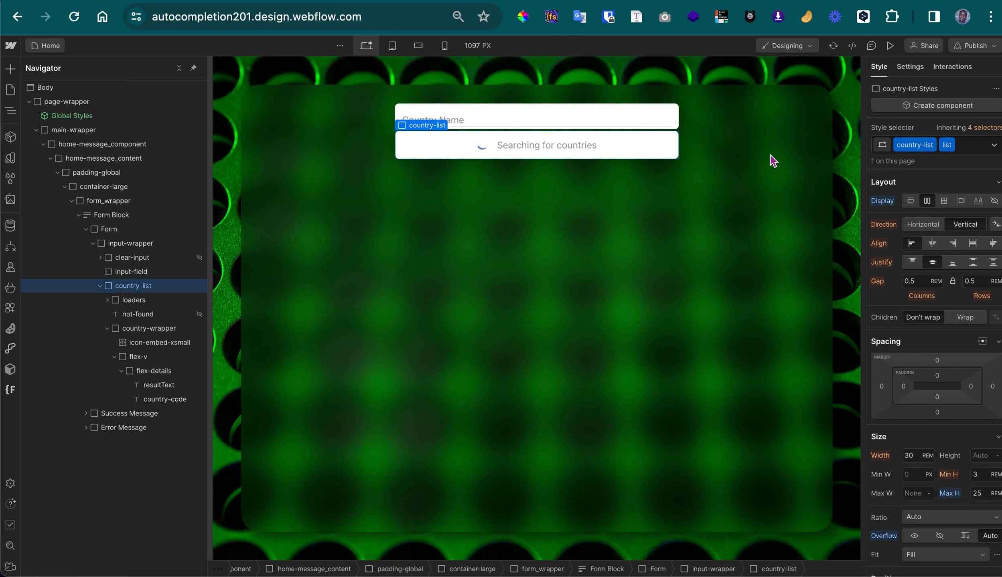
left_click(901, 70)
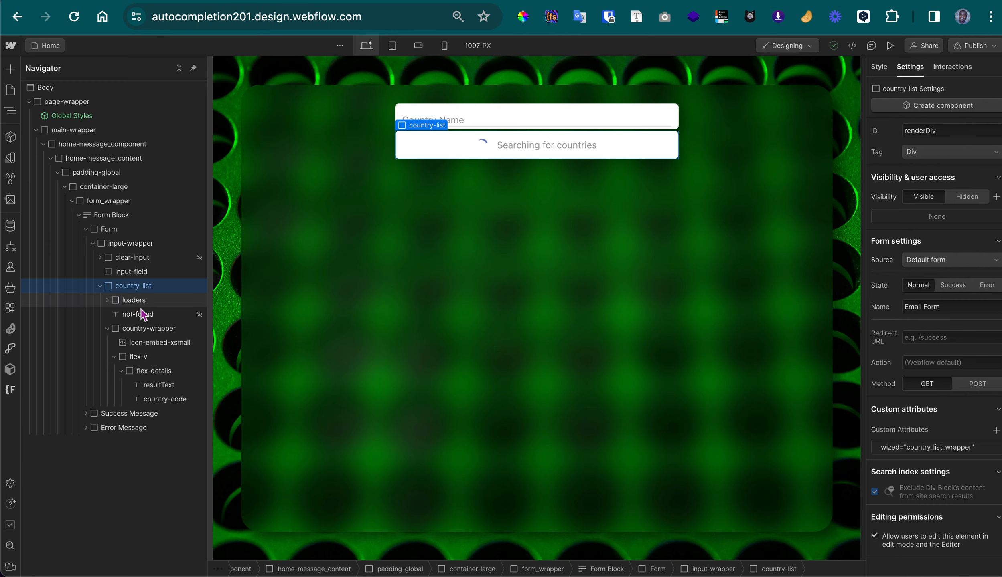
Examine the settings of the loaders element inside country-list, and its layout, size and position styles
key("Down")
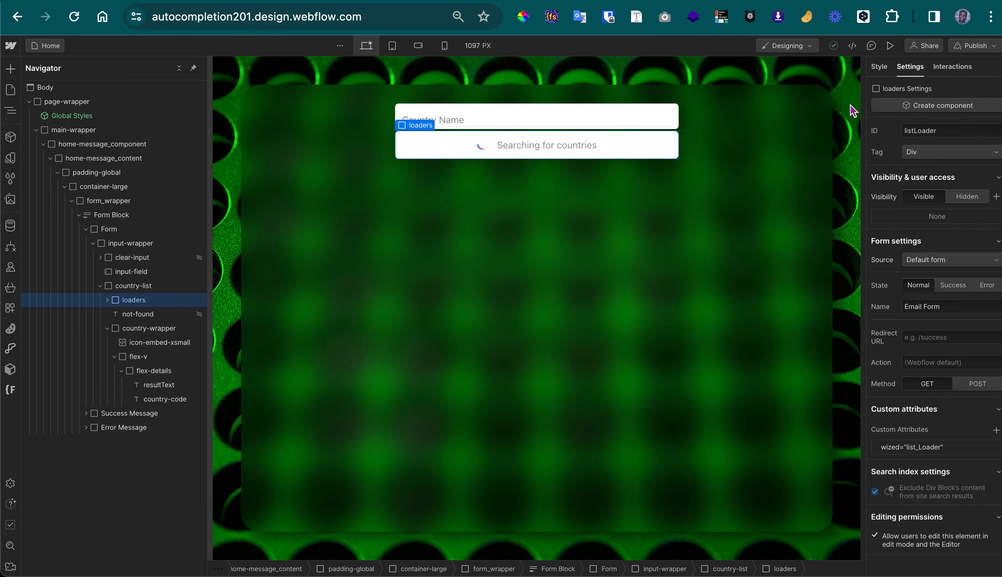
left_click(876, 68)
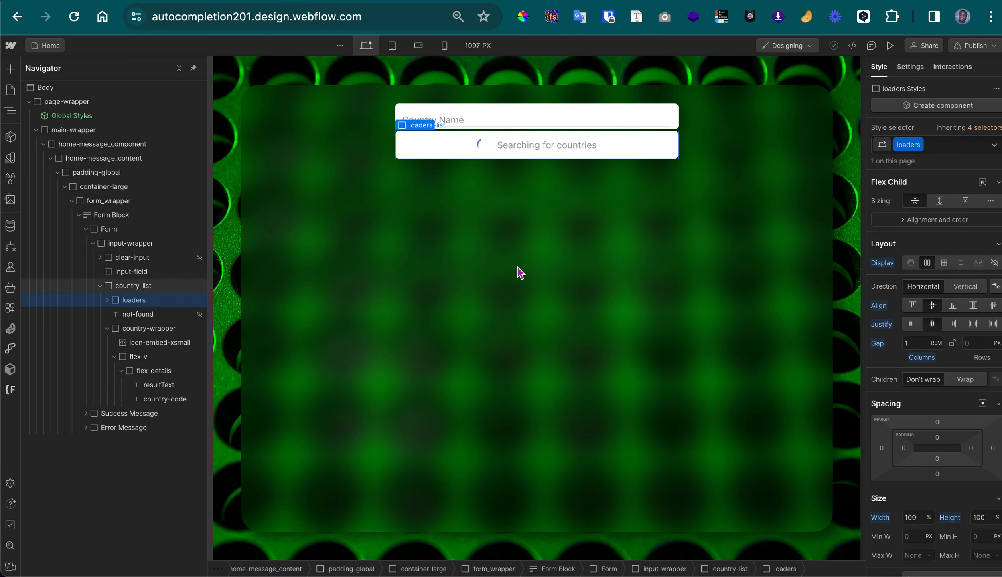
scroll(936, 350, "down", 5)
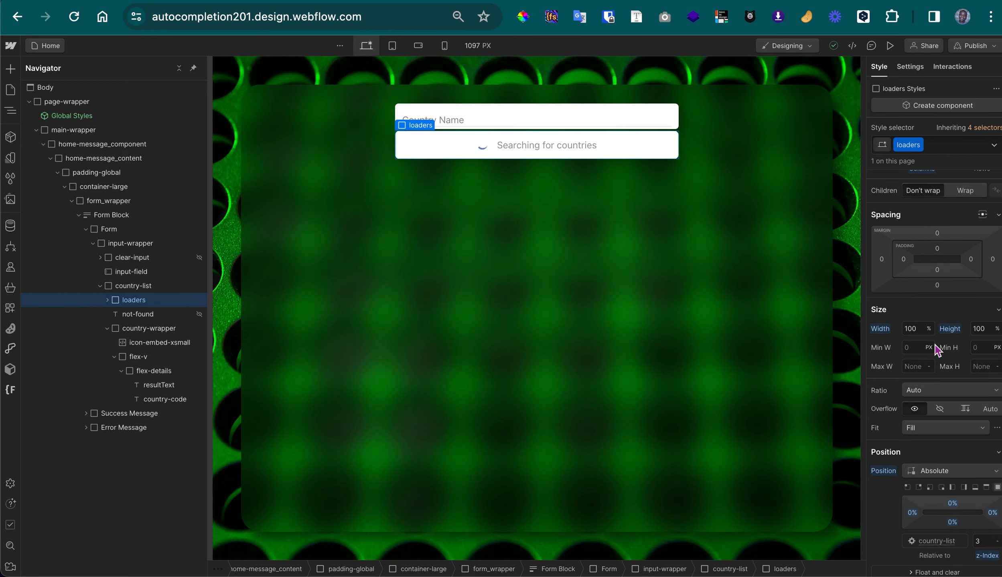
scroll(936, 350, "down", 3)
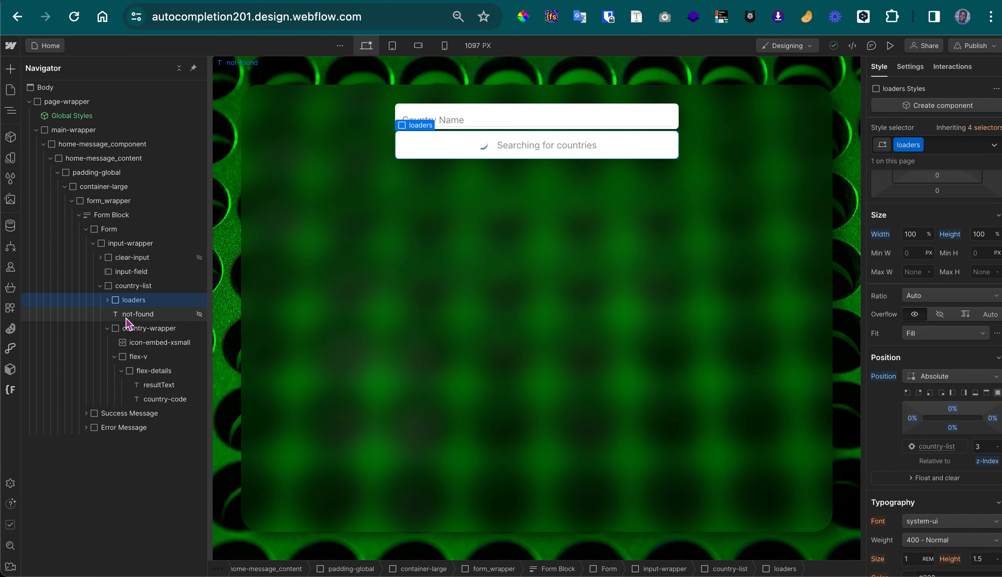
Examine the styles and settings of the not-found text, and the settings of country-wrapper and resultText
left_click(126, 317)
scroll(975, 232, "down", 1)
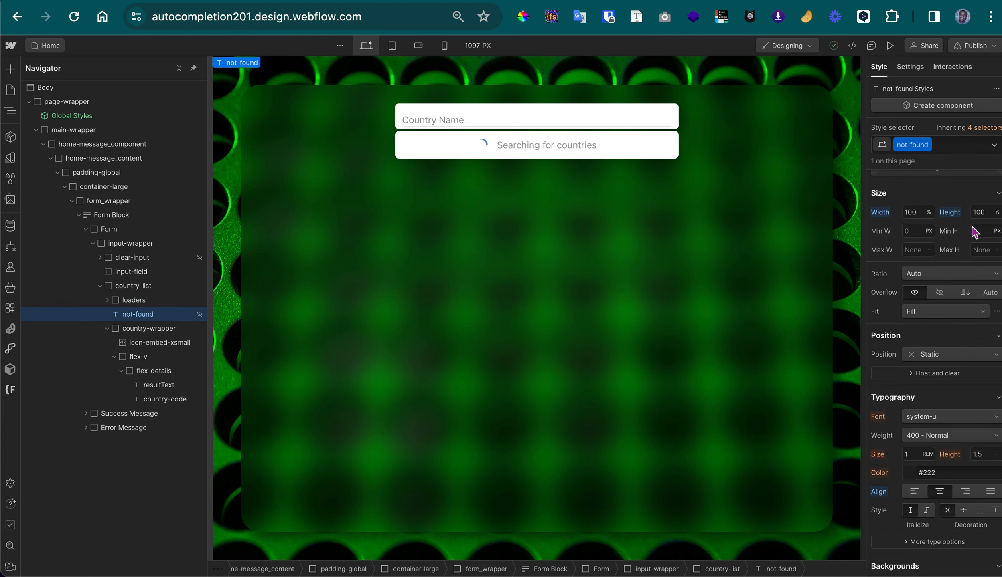
scroll(975, 232, "up", 5)
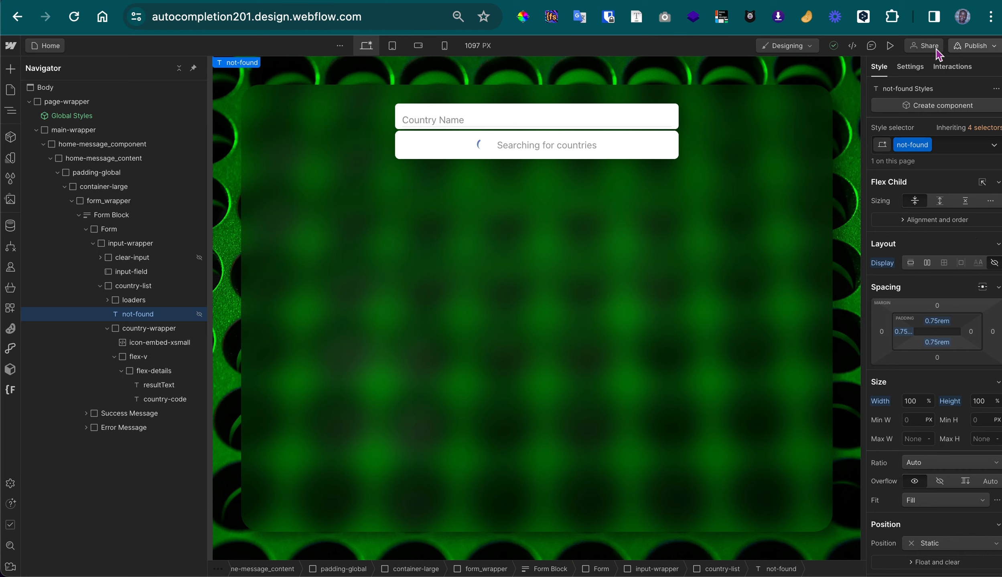
left_click(909, 67)
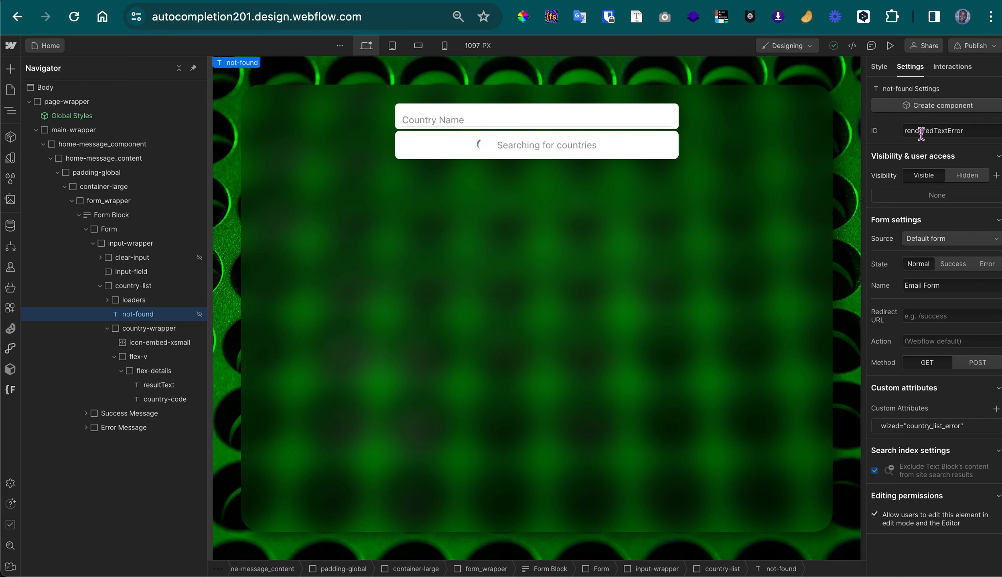
left_click(136, 330)
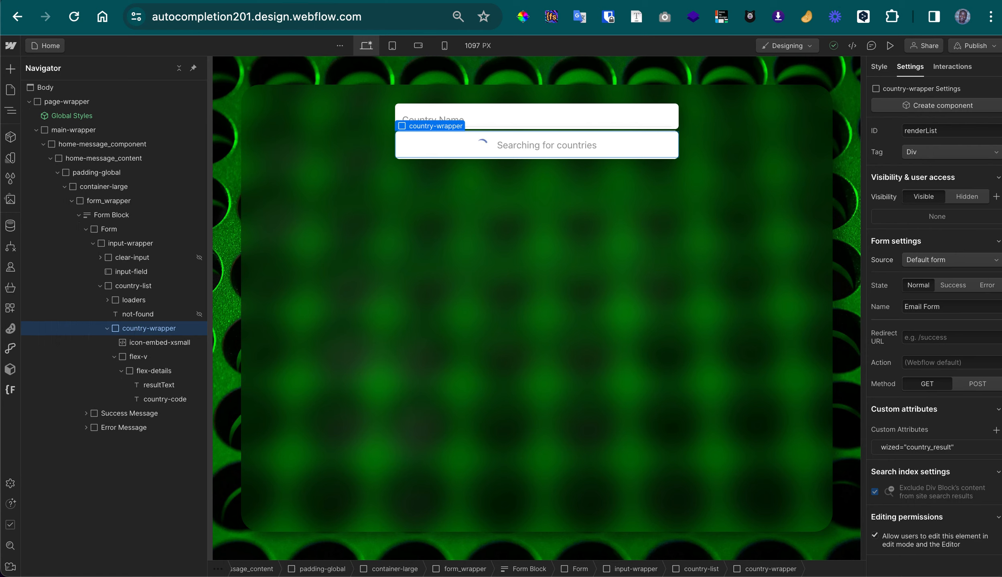
left_click(155, 387)
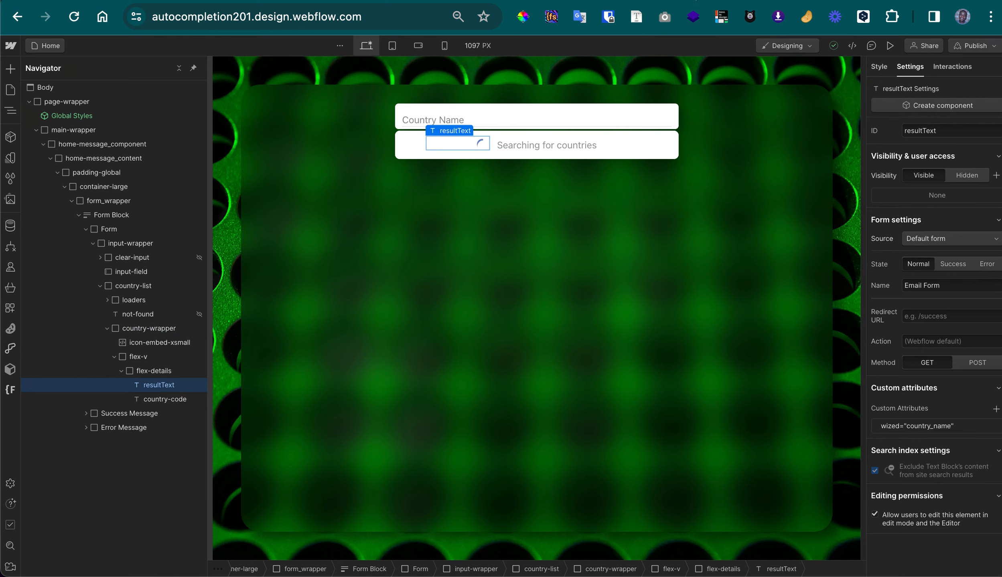
Test the autocomplete on the published site by searching for "fr", and return to the Designer
key("ctrl+Tab")
left_click(492, 109)
type("fr")
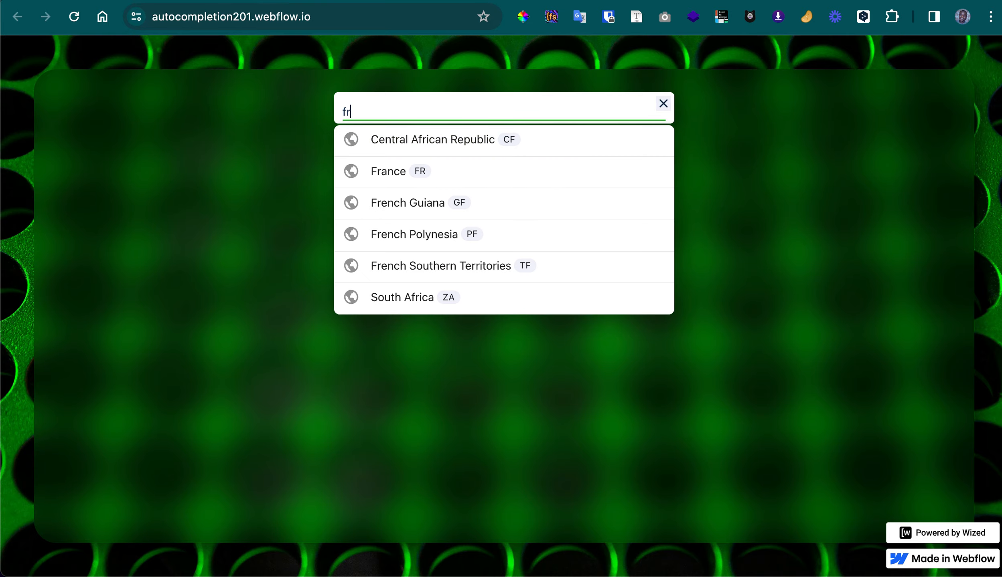
key("ctrl+shift+Tab")
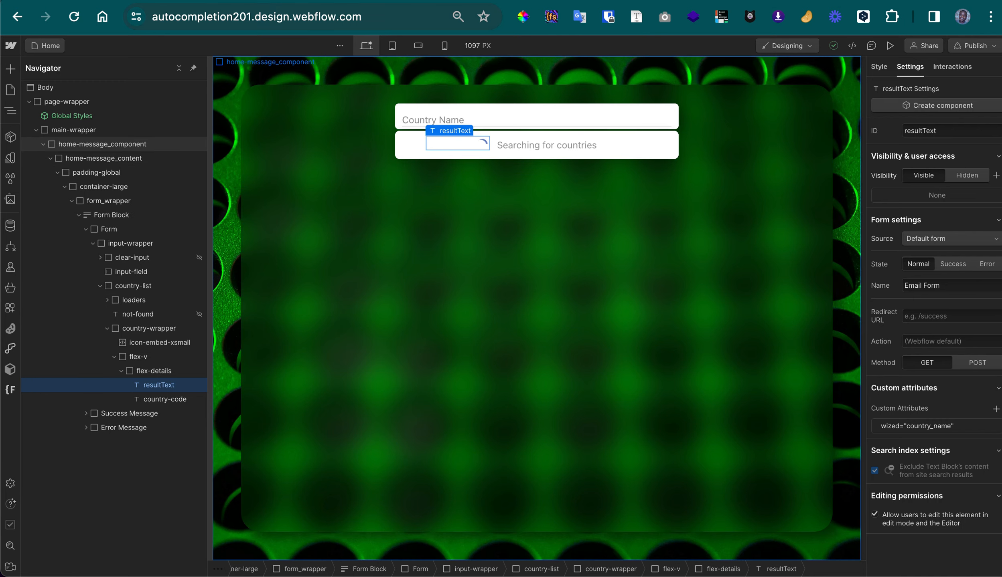
Switch to Xano and look through the name and code records in the countries database table
left_click(539, 1)
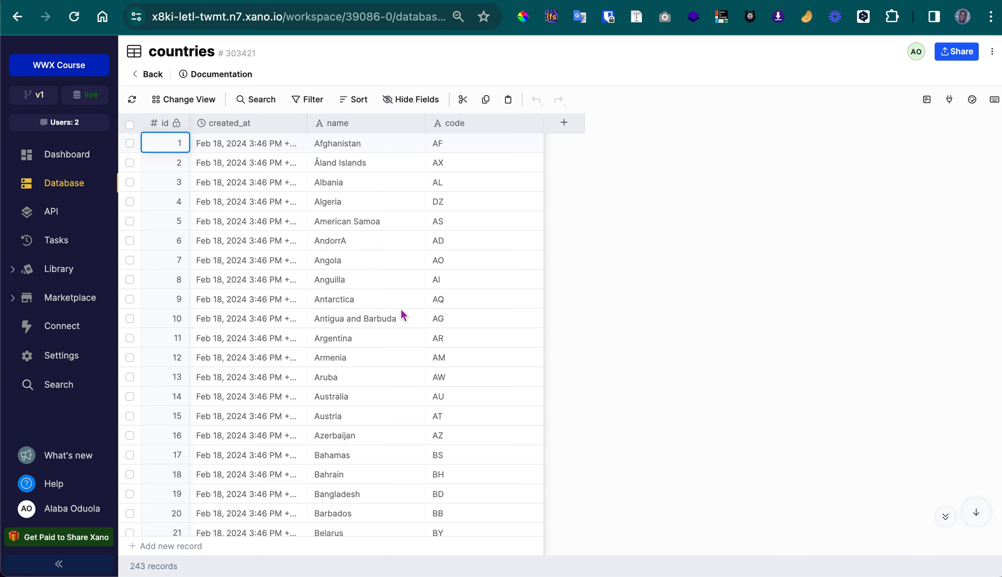
scroll(405, 212, "down", 20)
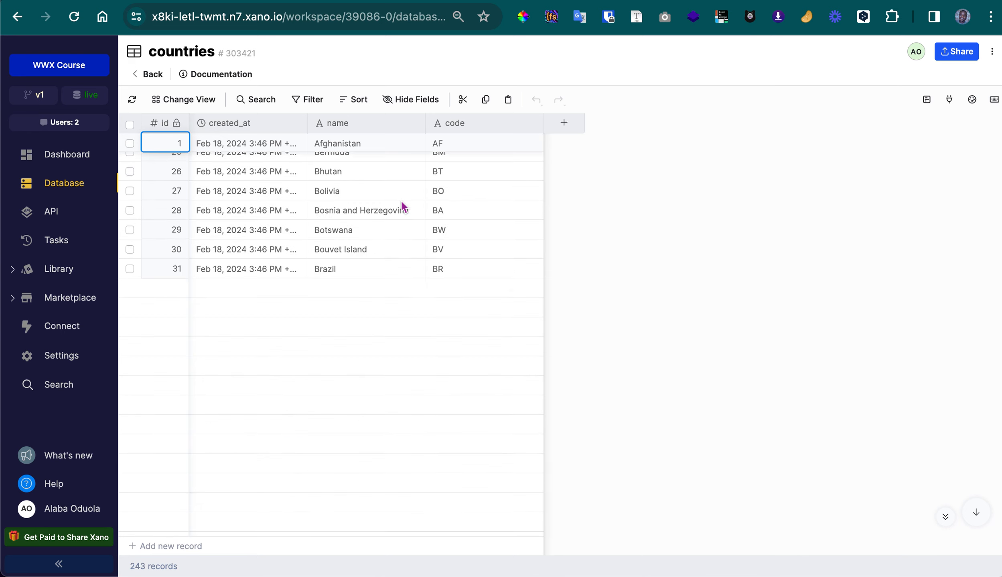
scroll(405, 211, "down", 5)
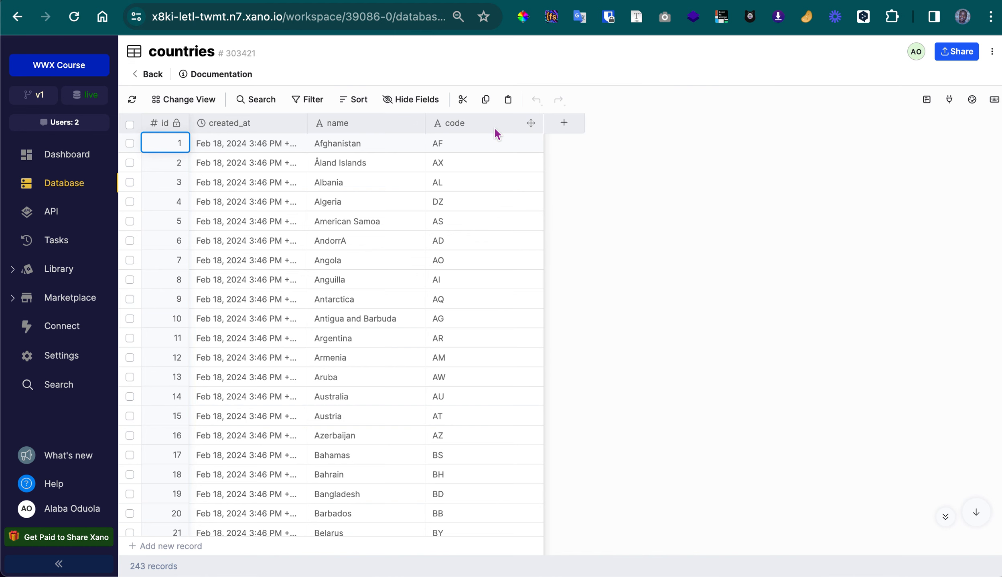
Open the GET /get-countries/by-query endpoint from the Tutorial API group
left_click(433, 1)
scroll(334, 282, "up", 3)
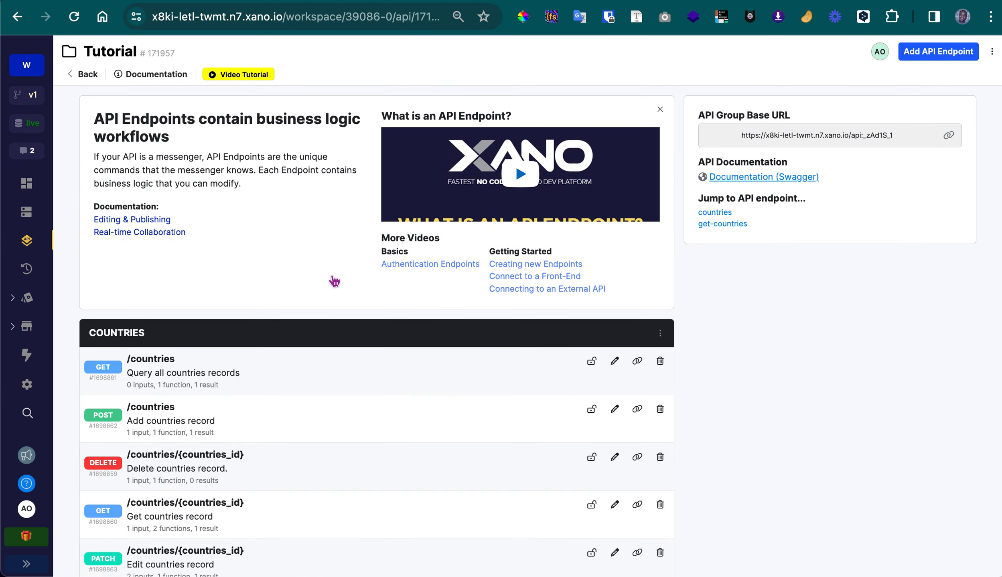
scroll(333, 281, "down", 3)
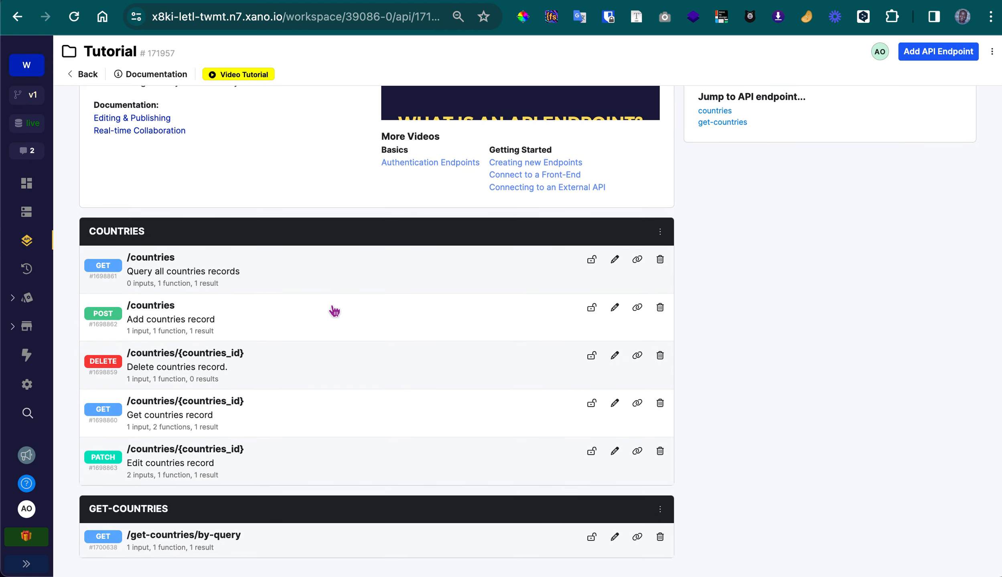
left_click(299, 540)
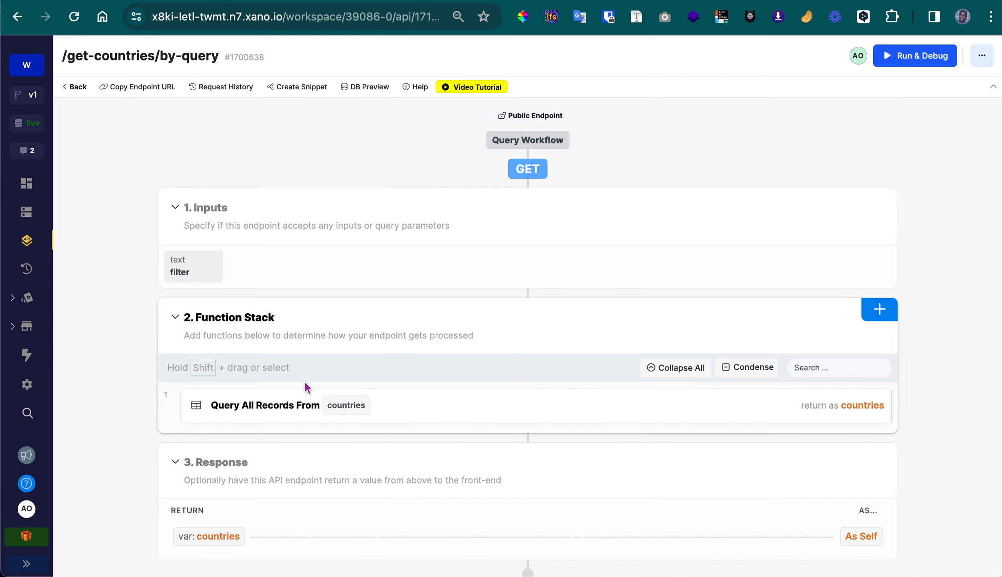
Inspect the custom query condition of the Query All Records function on countries, and close it without changes
left_click(389, 413)
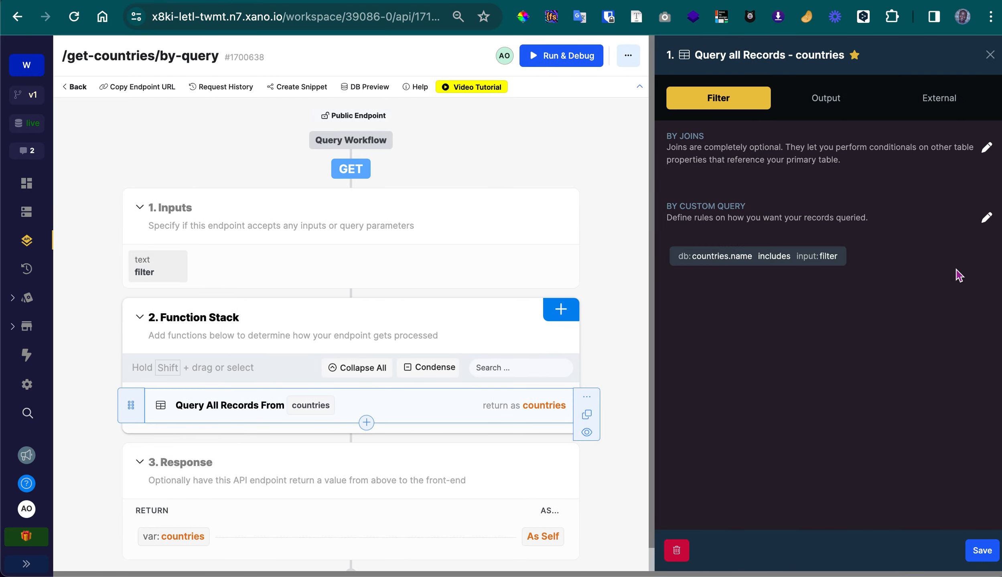
left_click(773, 258)
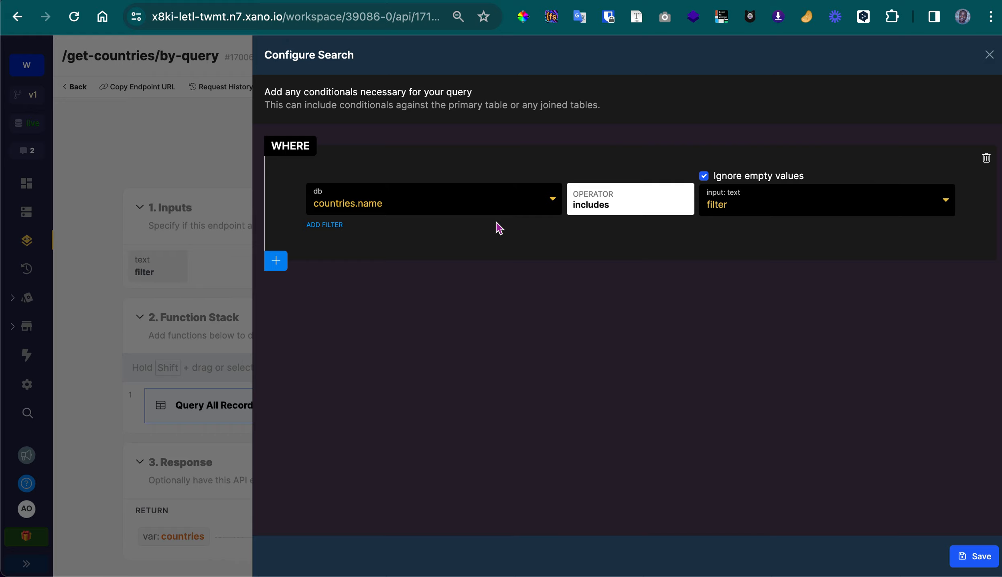
left_click(989, 55)
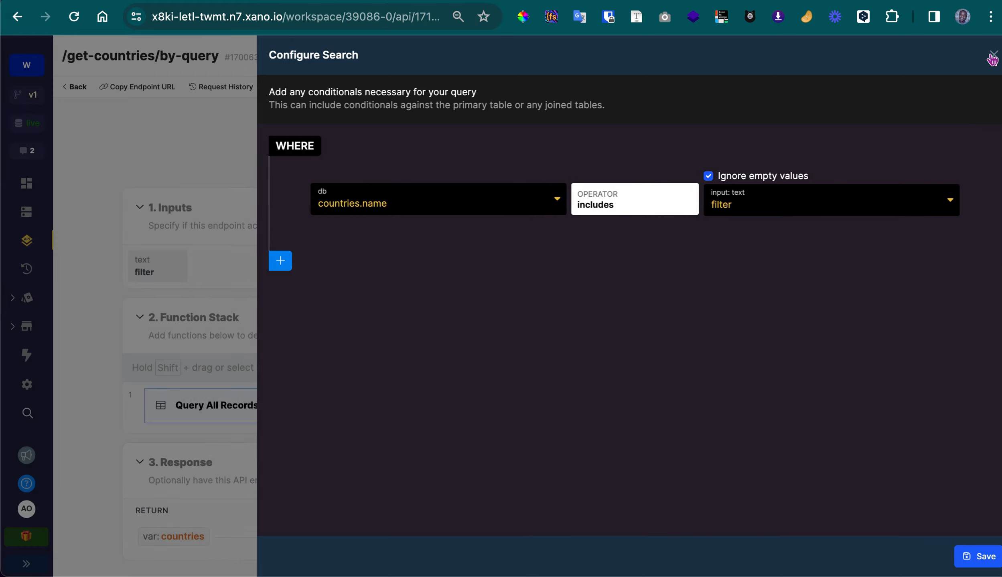
left_click(989, 55)
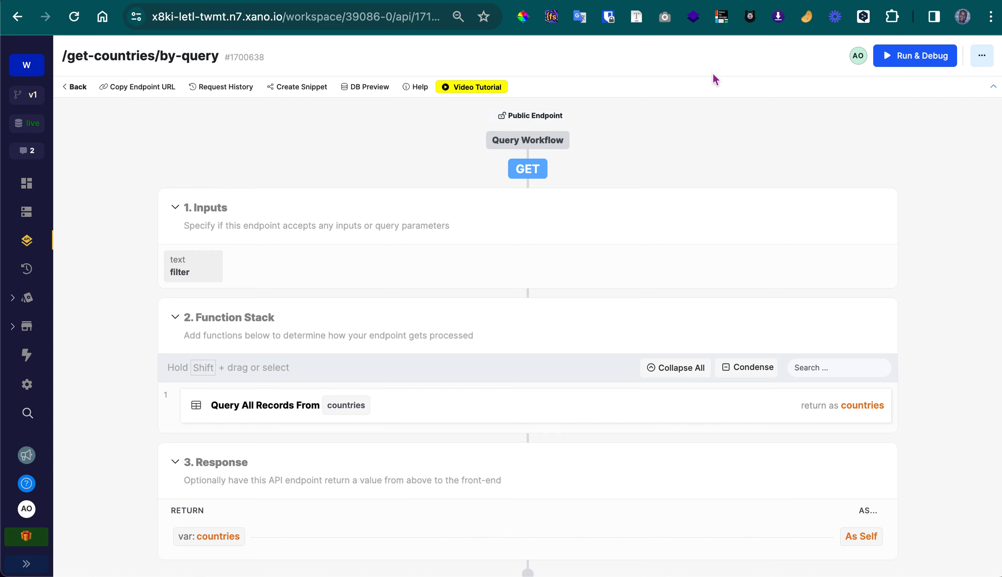
Debug-run the endpoint with the filter value "ger", look through the returned countries, and close the debugger
left_click(900, 61)
double_click(754, 230)
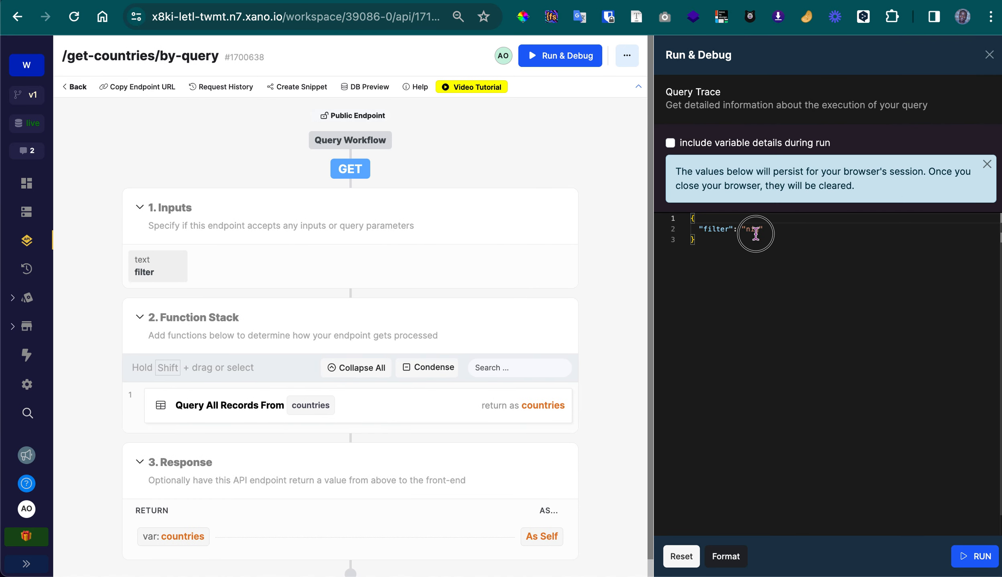
type("ger")
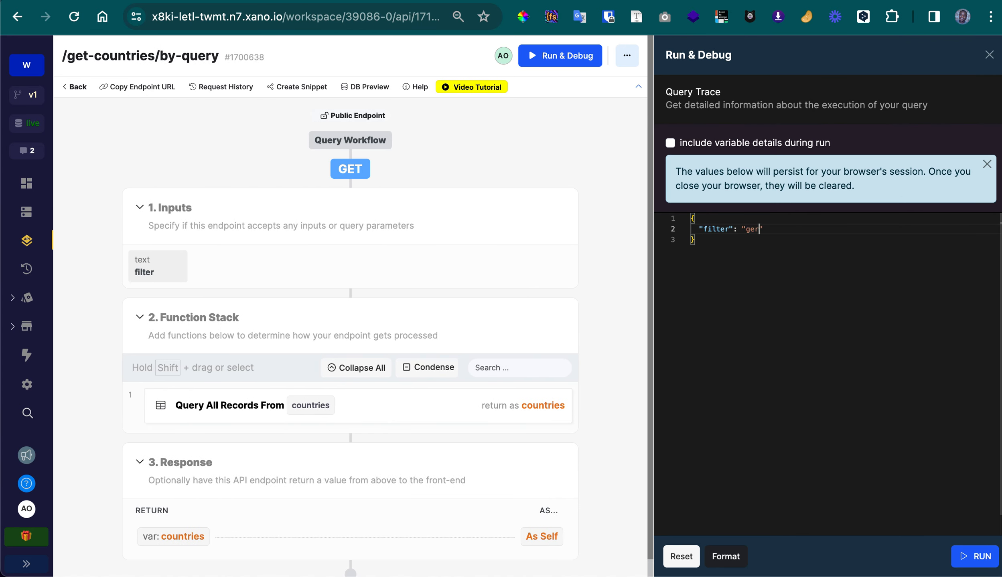
left_click(978, 559)
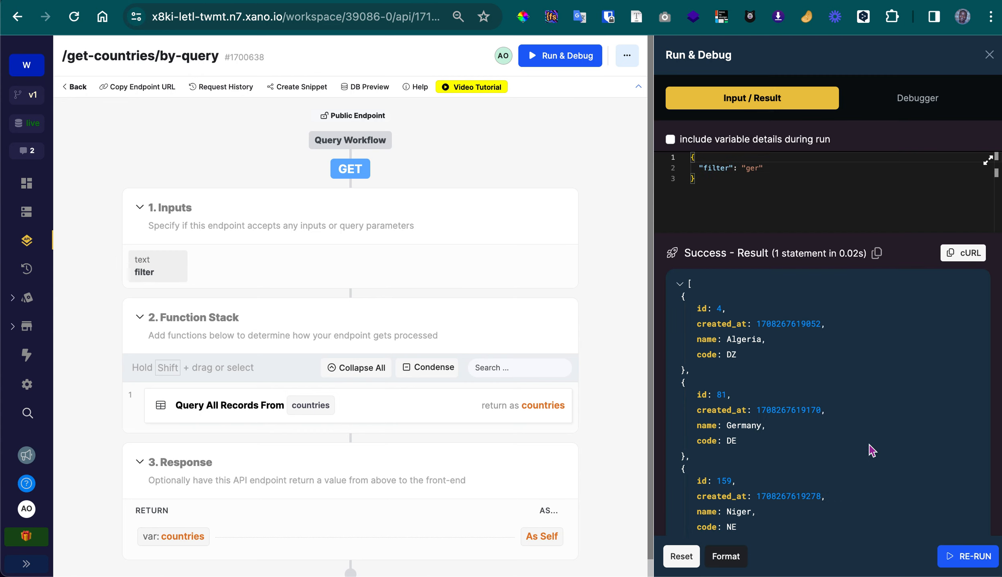
scroll(746, 357, "down", 3)
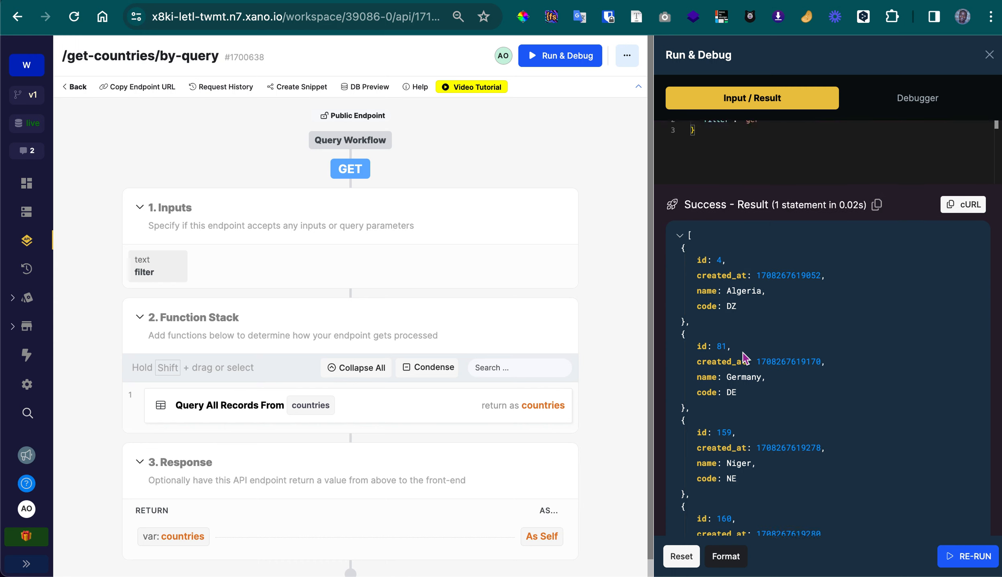
scroll(739, 427, "down", 1)
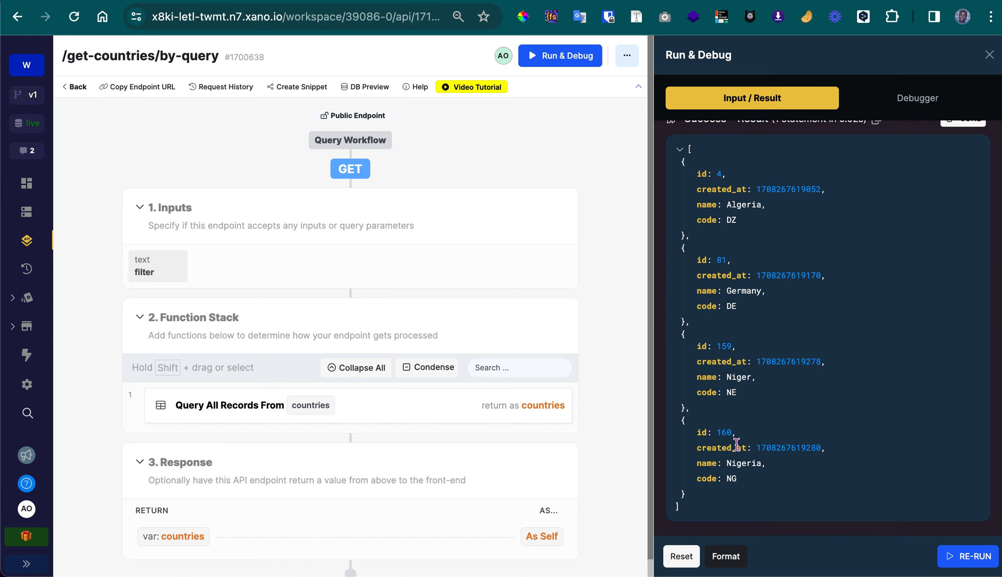
left_click(990, 55)
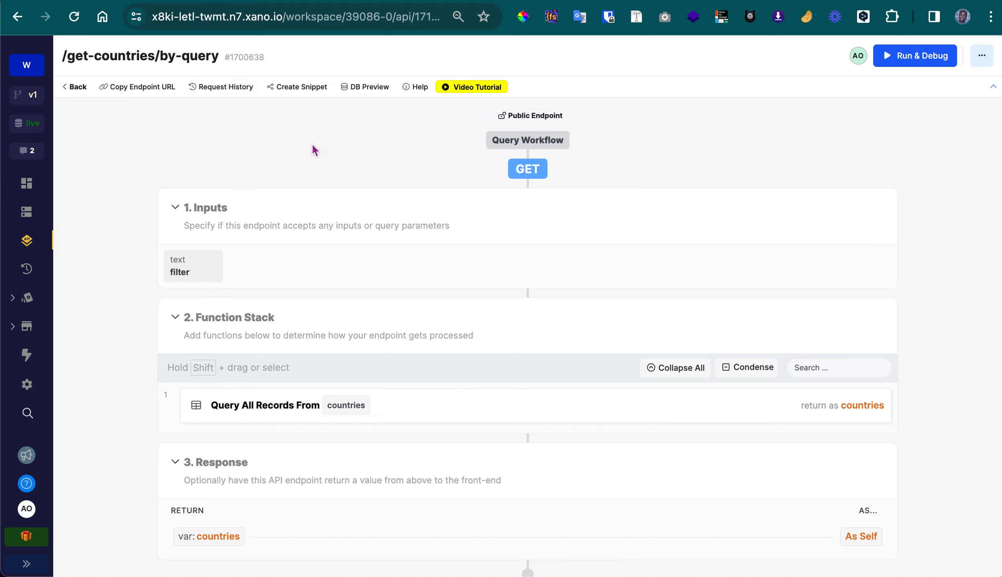
Switch to Wized, open the get_countries request, and compare its URL endpoint with the endpoint path in Xano
left_click(184, 0)
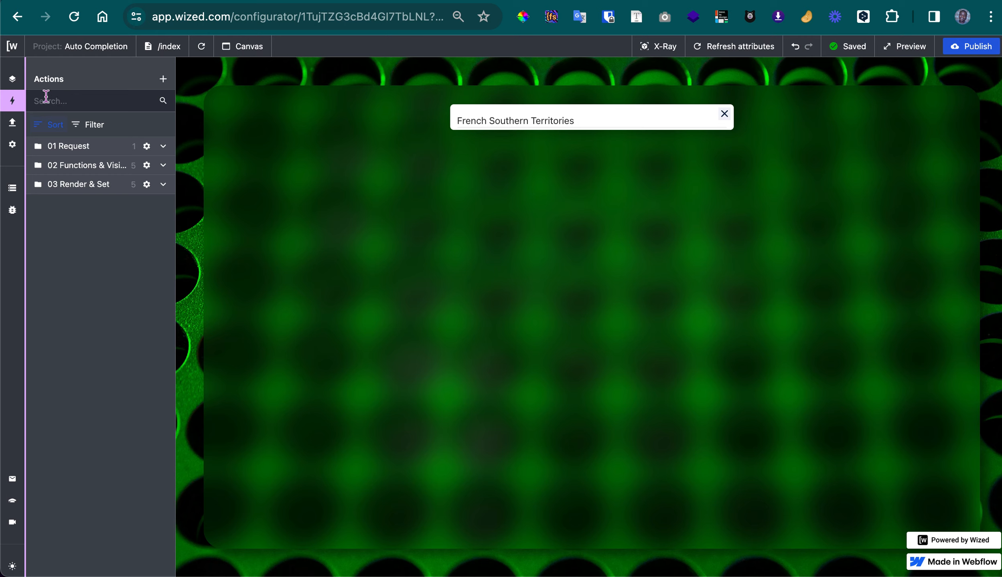
left_click(13, 123)
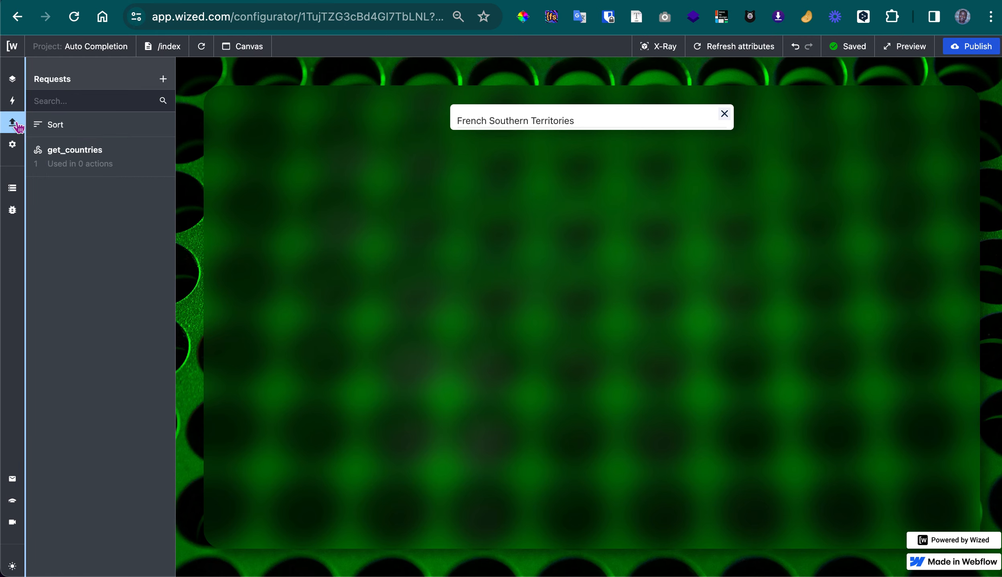
left_click(154, 161)
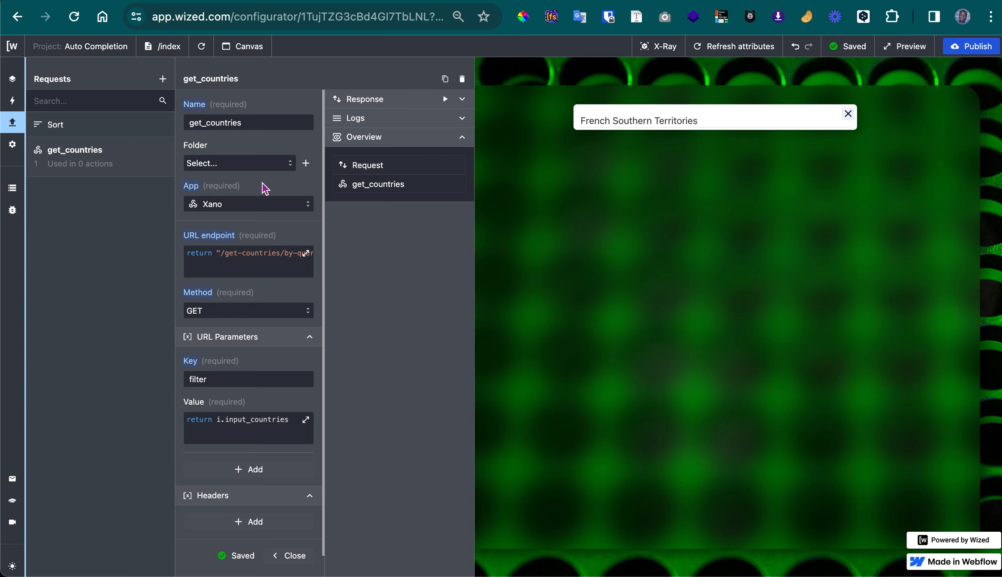
left_click(387, 0)
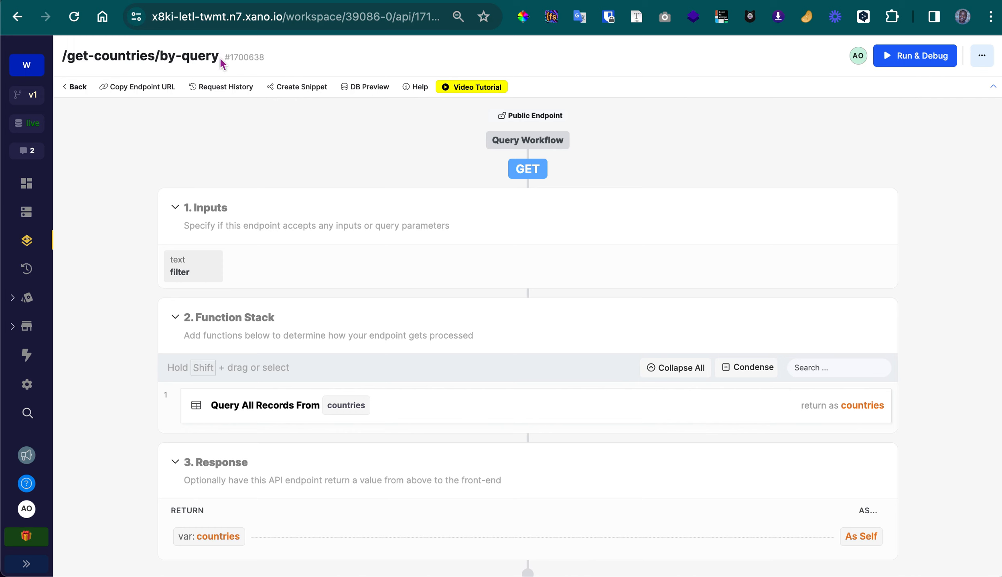
left_click(107, 1)
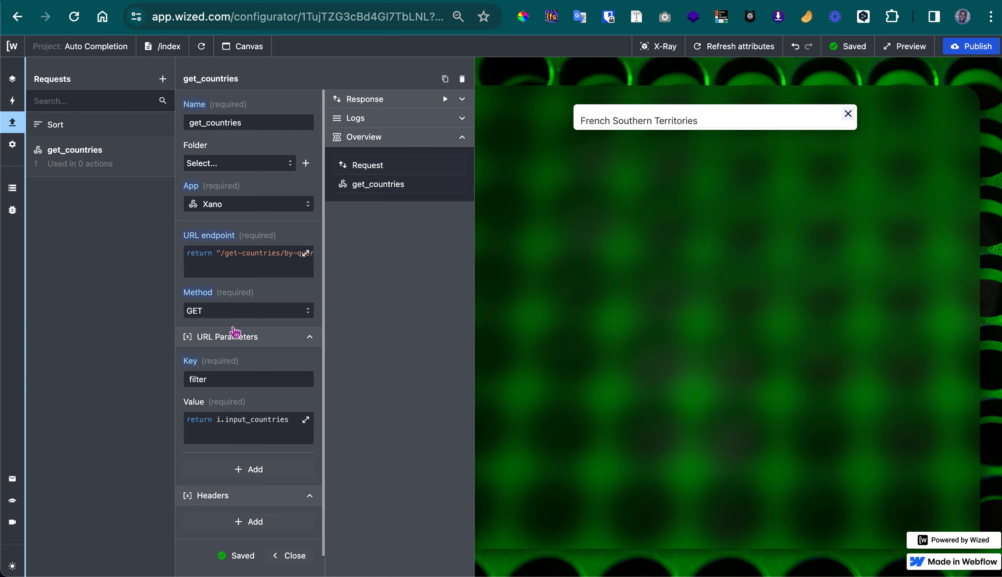
Compare the request's filter URL parameter with the Xano filter input, and view its value function without changing it
scroll(198, 317, "down", 2)
scroll(204, 330, "down", 1)
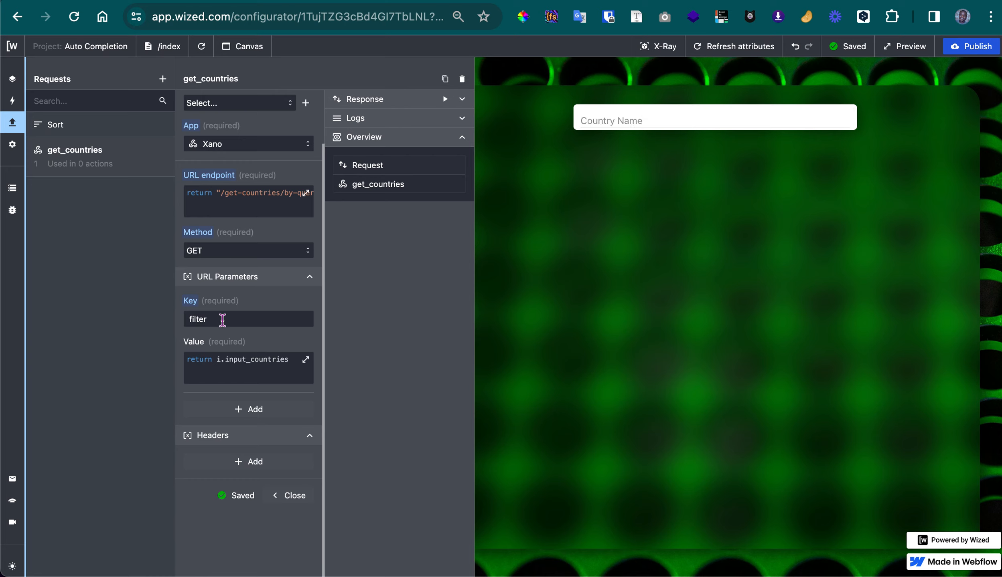
left_click(421, 0)
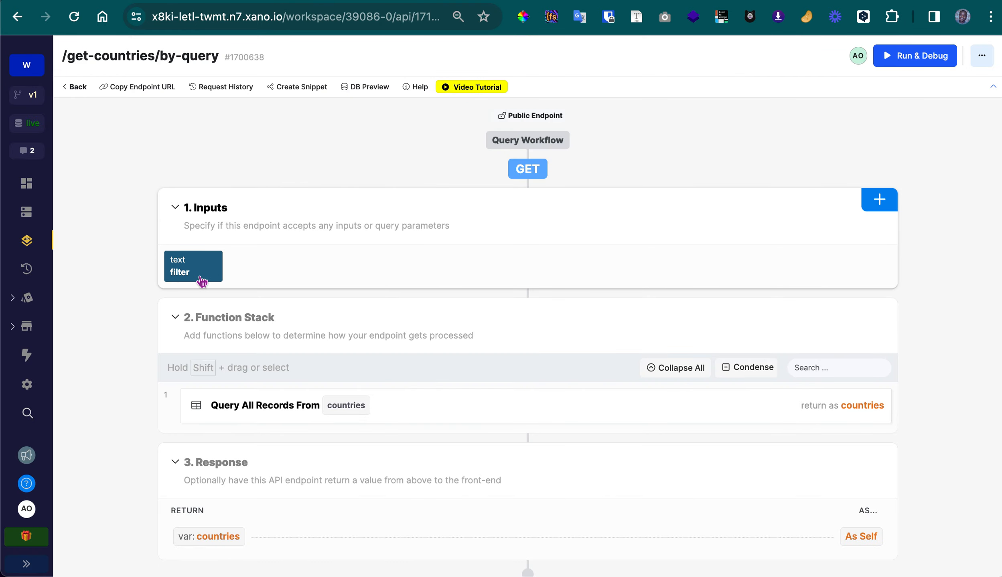
left_click(189, 3)
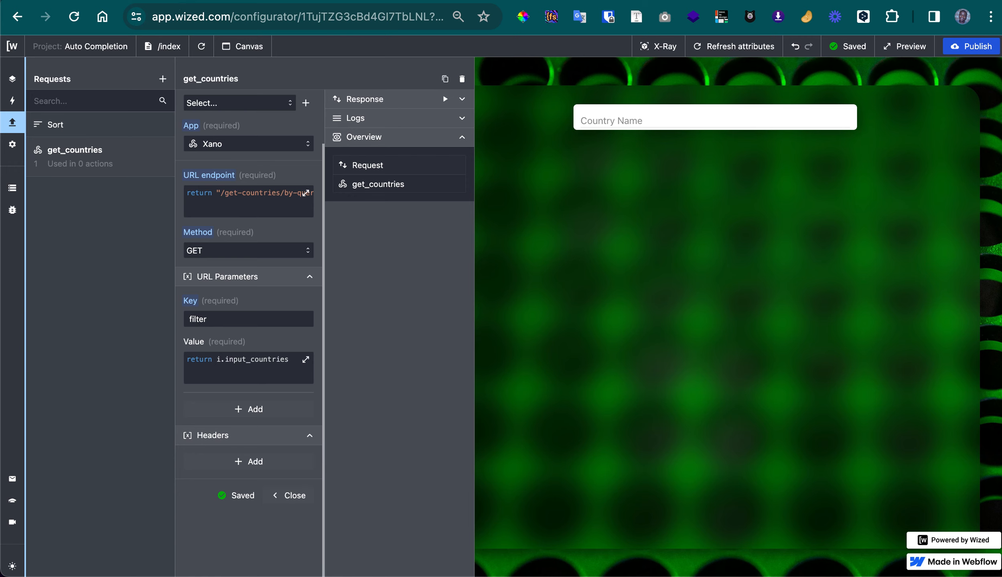
left_click(233, 377)
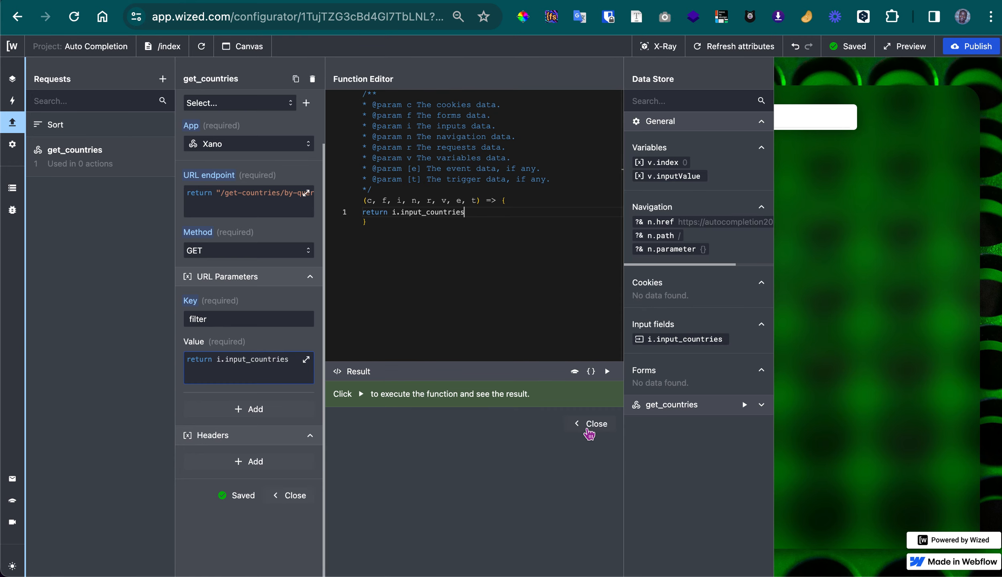
left_click(589, 424)
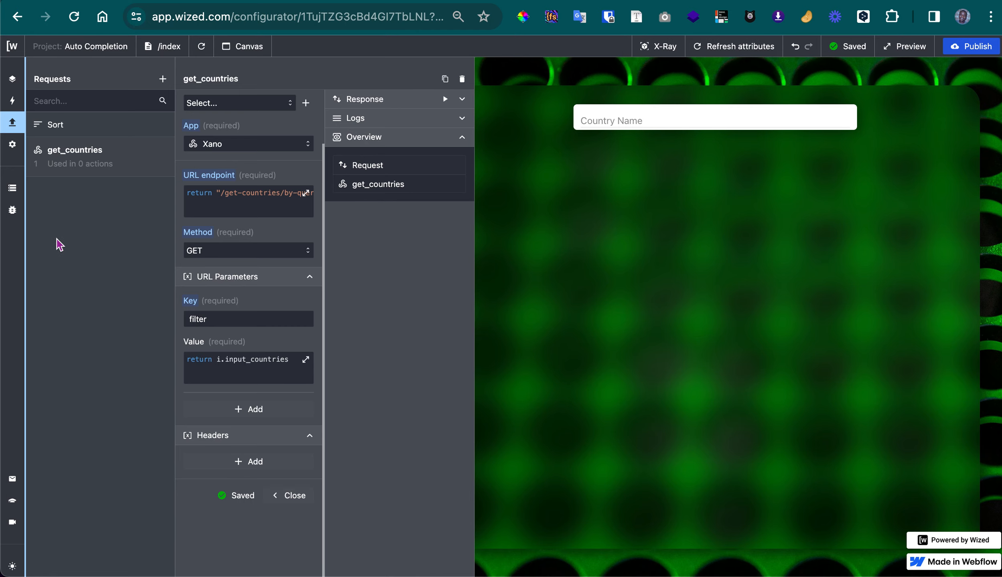
Open the 01 Run request action in the 01 Request folder and review its trigger, attribute and action settings
left_click(12, 102)
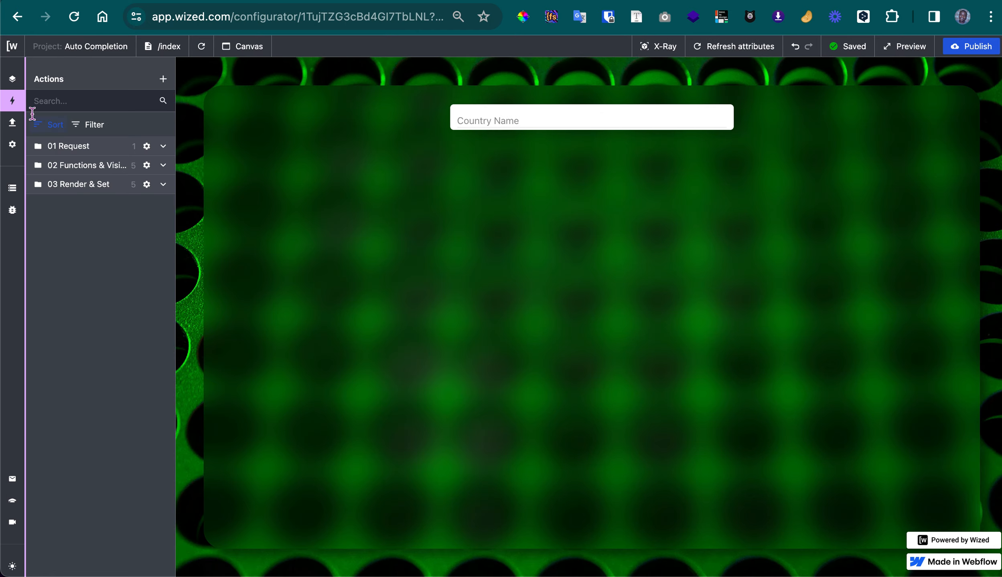
left_click(163, 146)
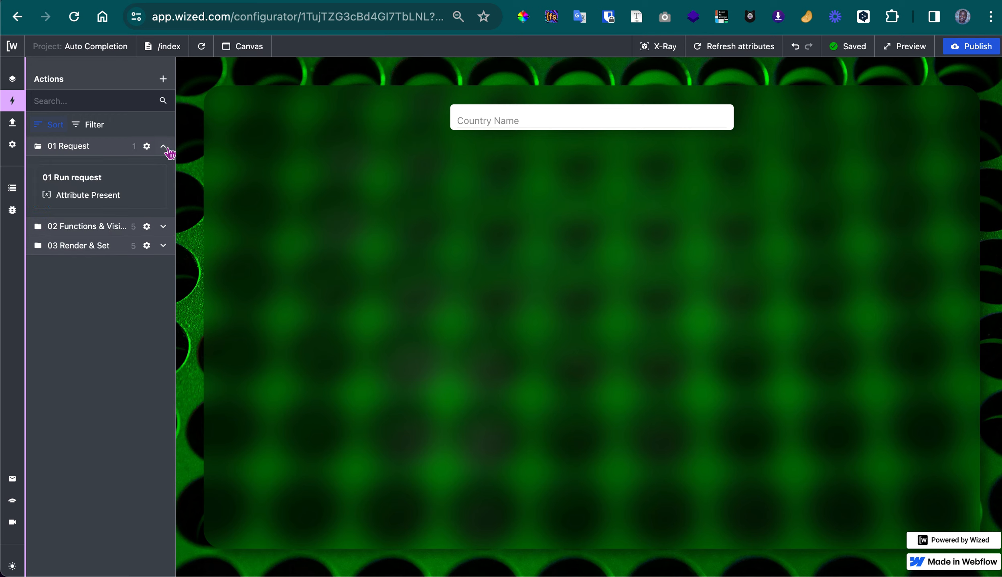
left_click(115, 189)
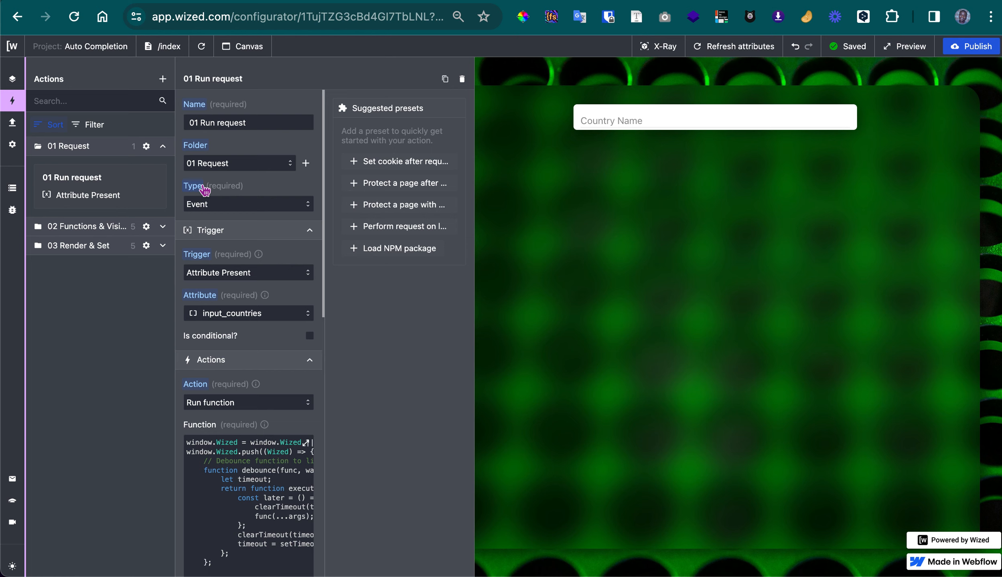
scroll(241, 238, "down", 3)
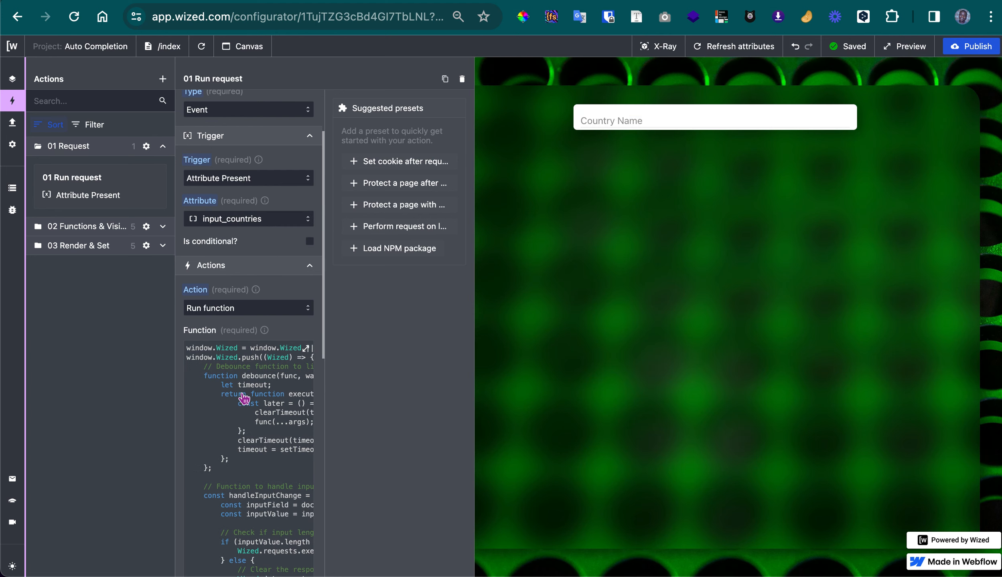
Read through the action's function code, covering the debounce function, input-change handler and input field listener, and close the editor
left_click(243, 398)
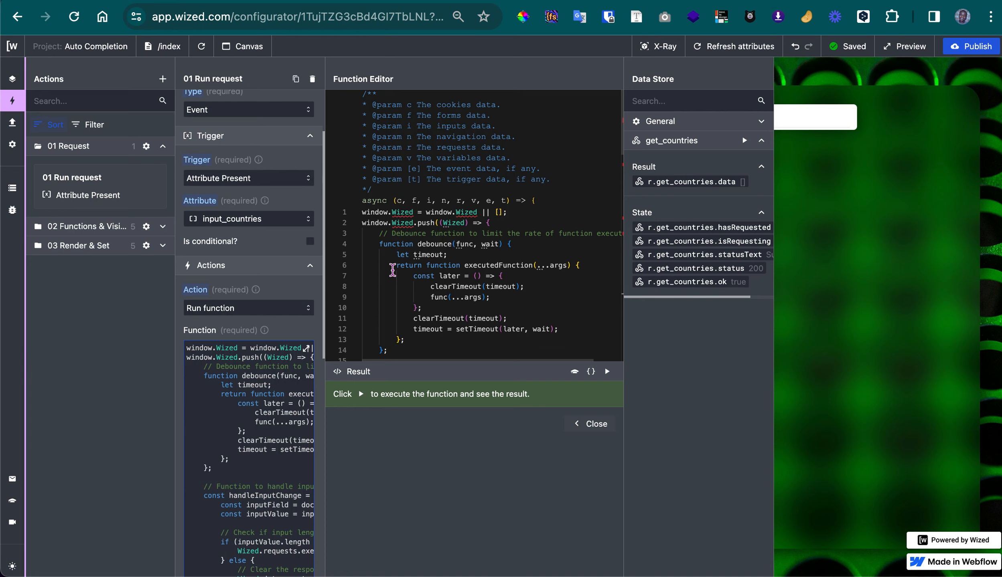
scroll(425, 215, "down", 3)
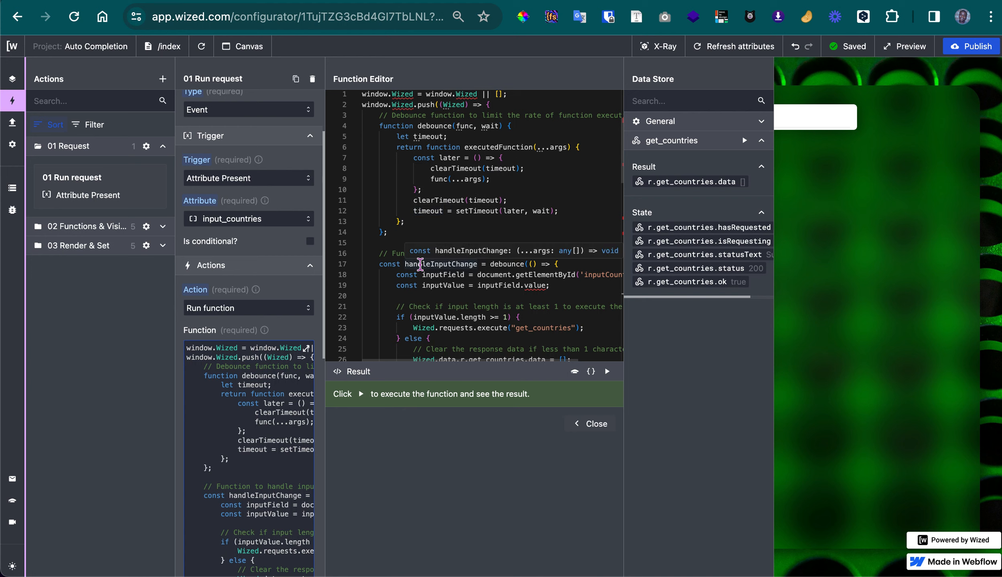
scroll(419, 264, "up", 5)
scroll(420, 265, "down", 5)
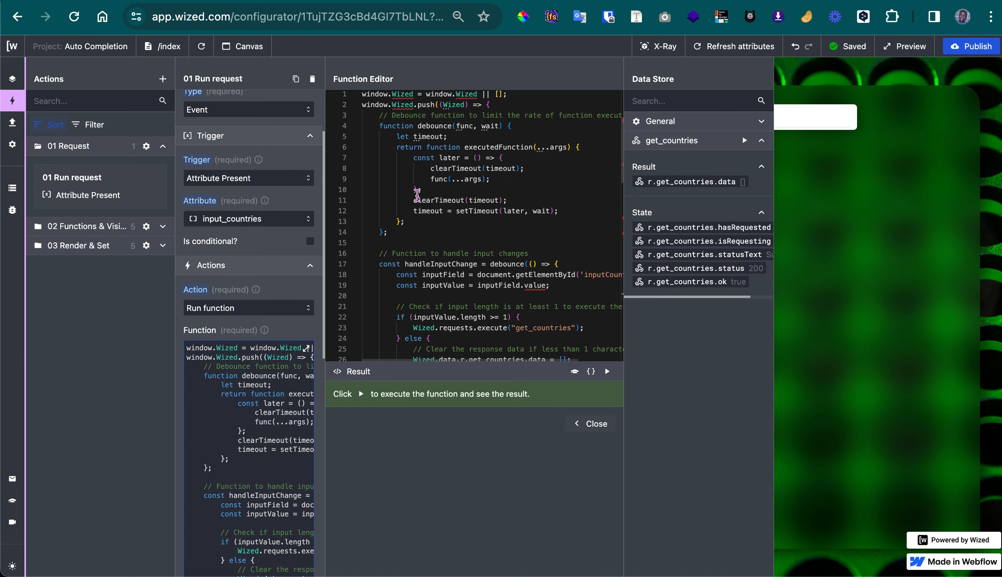
scroll(417, 185, "up", 1)
scroll(417, 185, "up", 1)
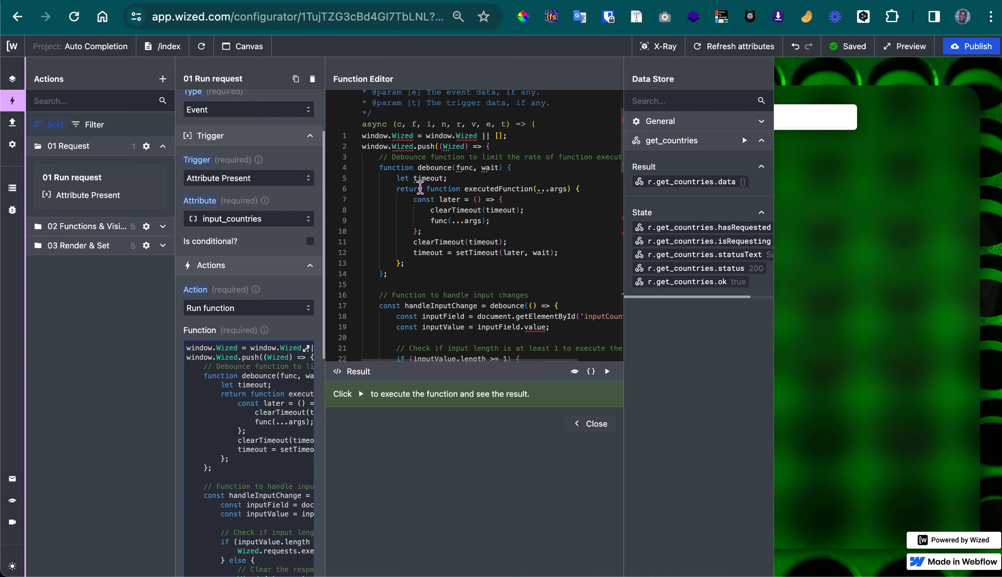
scroll(420, 187, "down", 2)
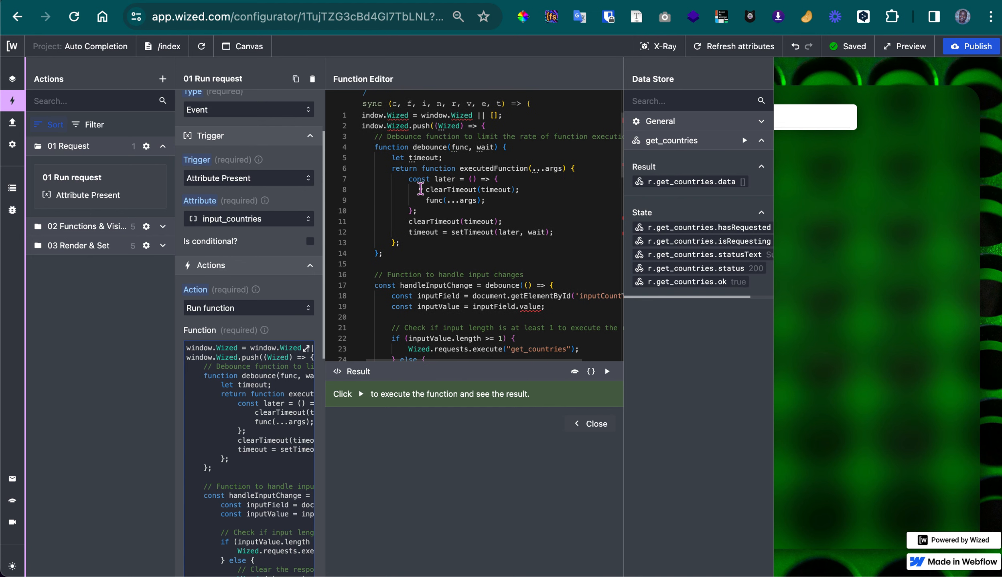
scroll(420, 189, "down", 5)
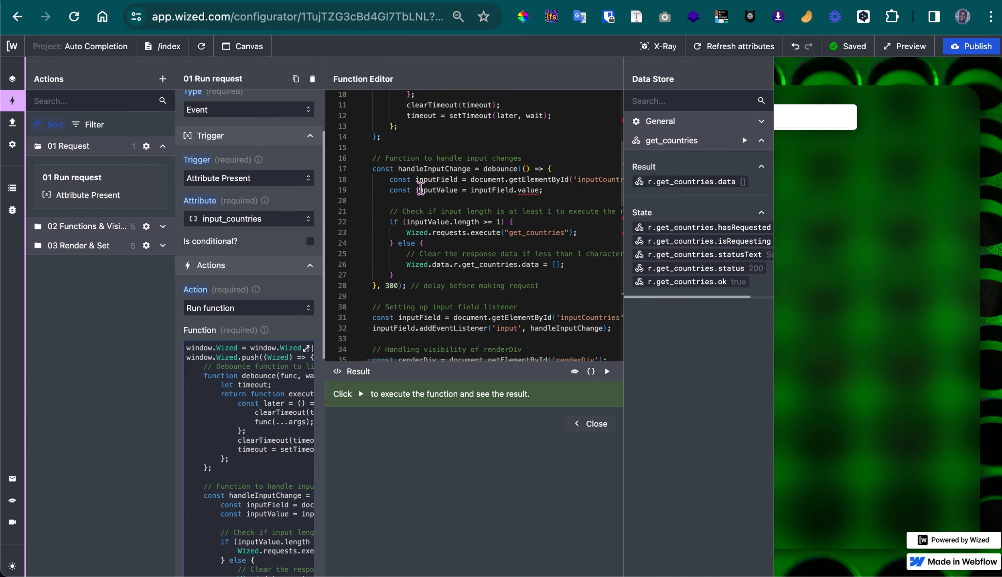
scroll(420, 190, "down", 3)
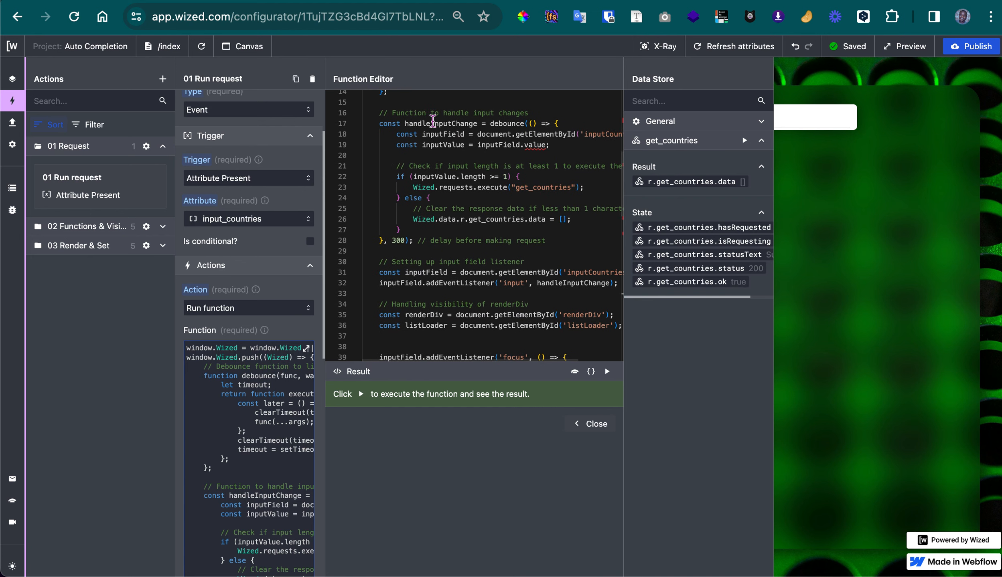
scroll(442, 129, "right", 2)
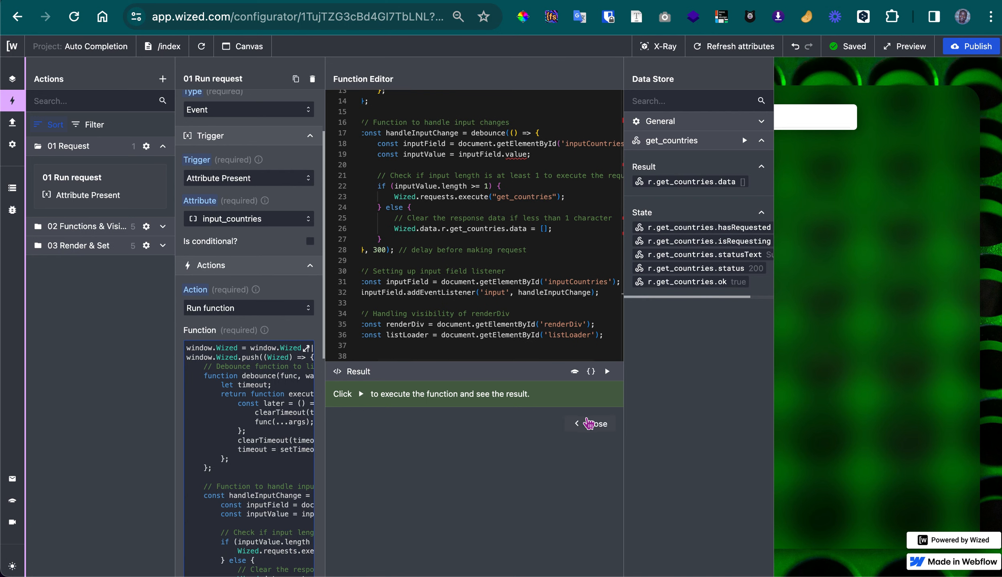
left_click(589, 425)
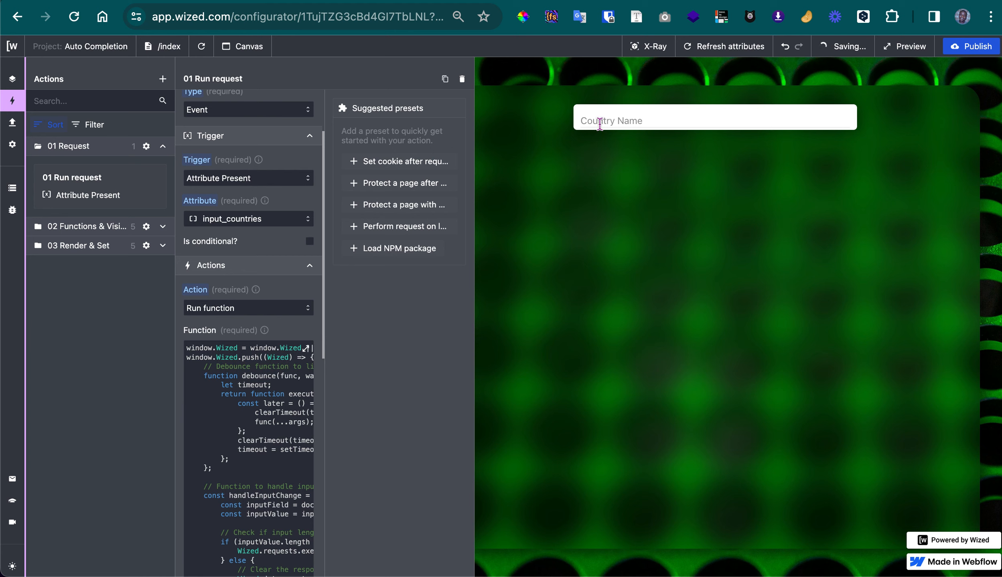
Focus the Country Name field in the page preview, and reopen the action's function to examine the input-length check and request delay
left_click(605, 122)
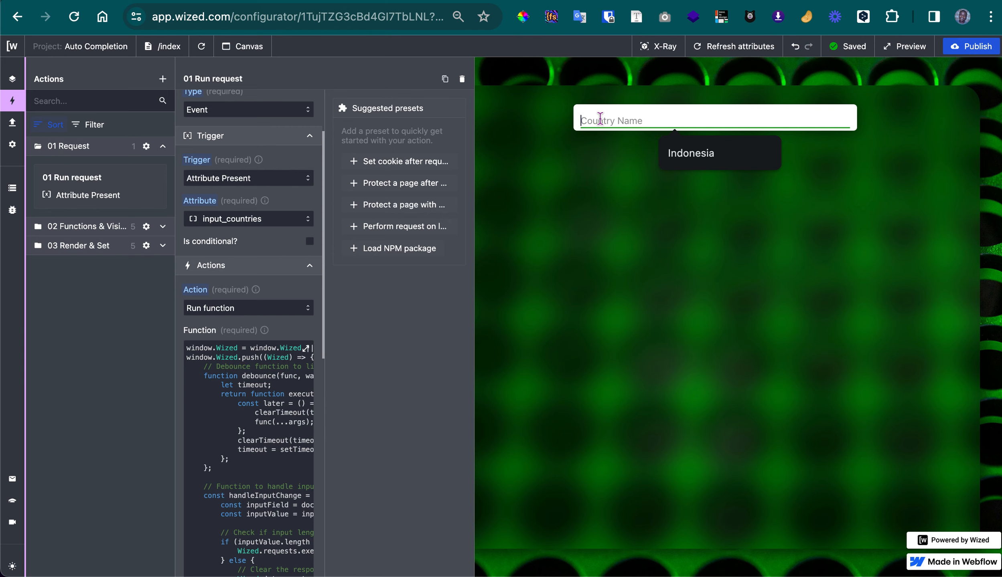
left_click(212, 446)
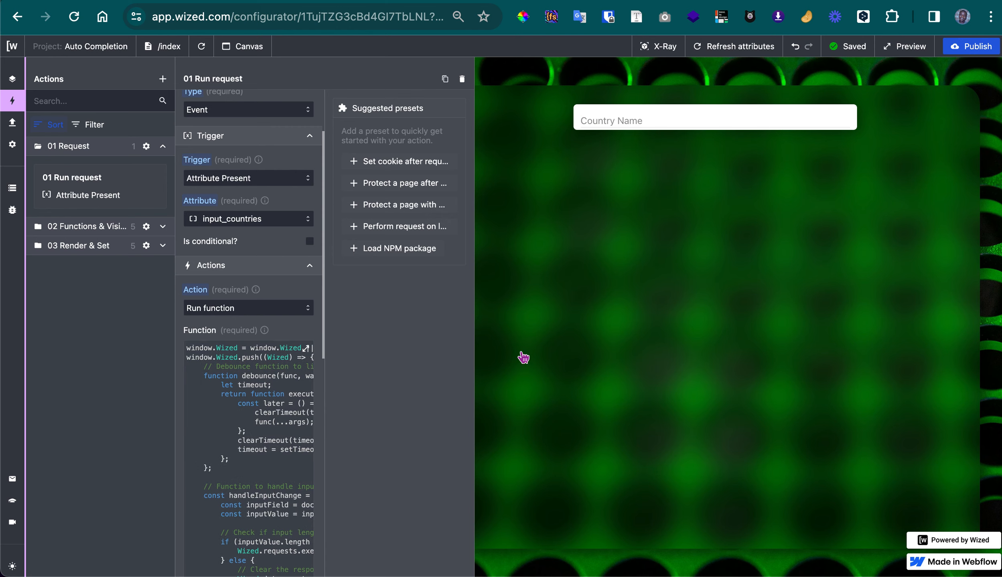
scroll(488, 298, "down", 5)
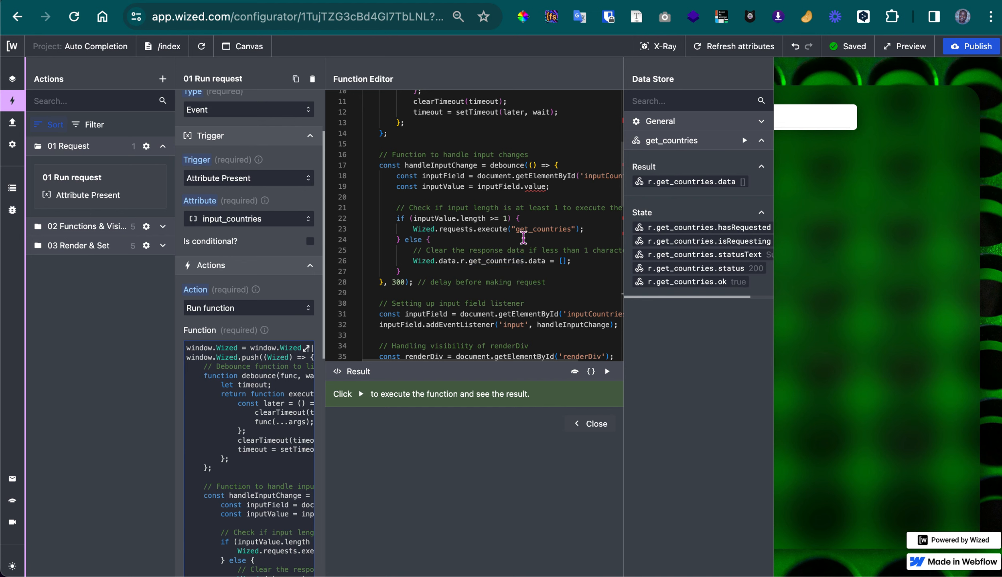
scroll(524, 237, "right", 2)
scroll(523, 237, "up", 1)
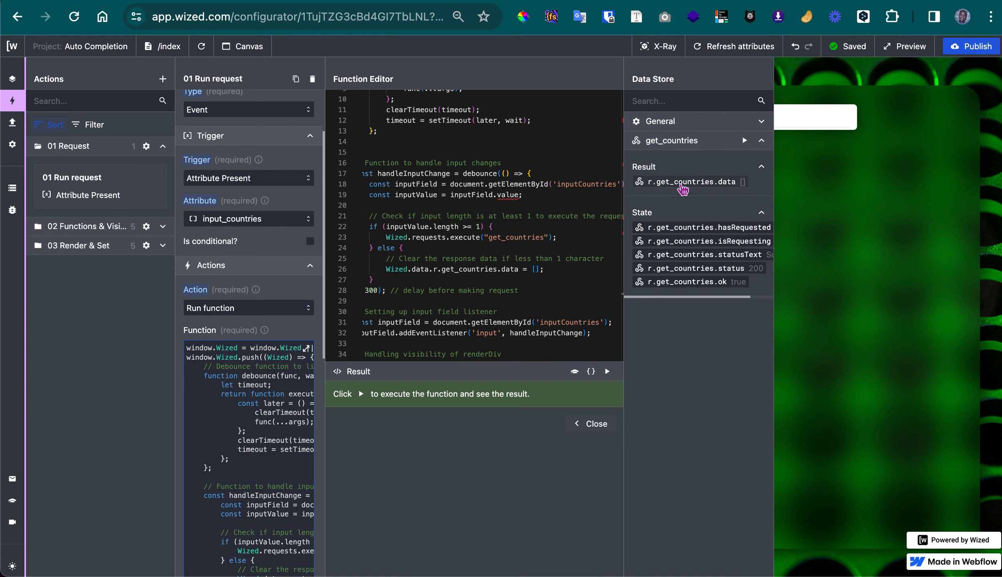
left_click(537, 274)
scroll(513, 273, "down", 3)
scroll(514, 273, "left", 2)
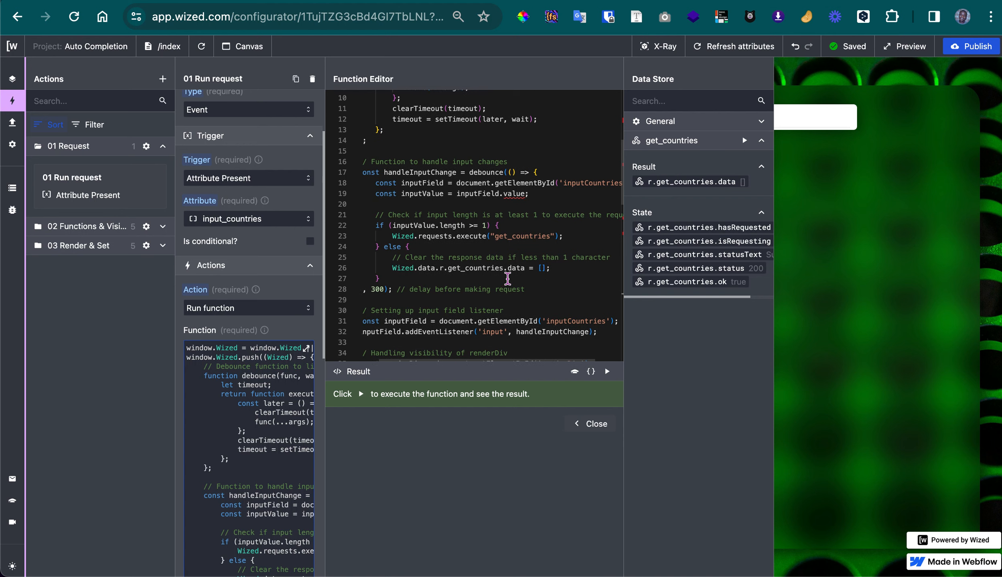
scroll(507, 277, "down", 3)
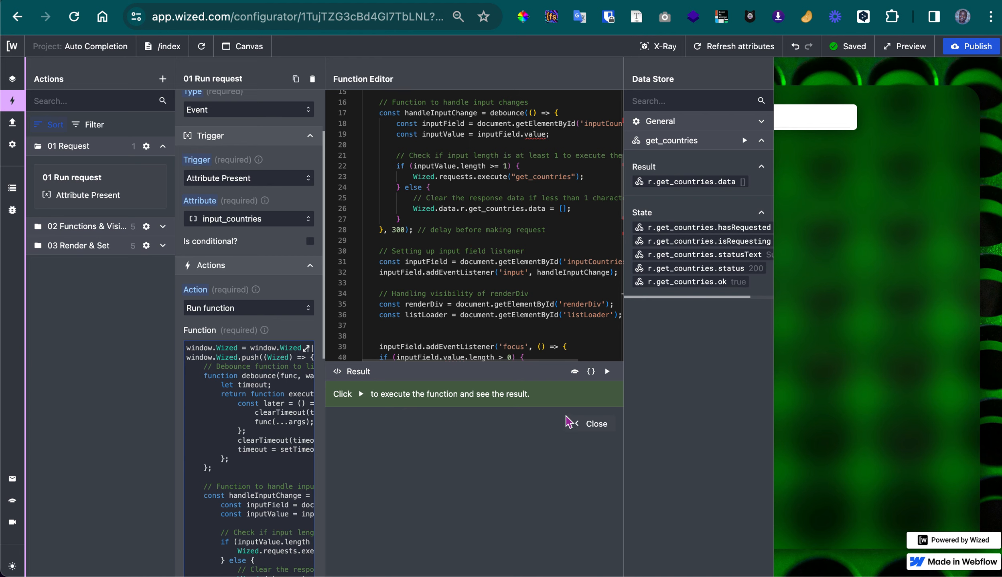
Close the function editor and enter "in" in the preview's Country Name field to test the country suggestions
left_click(578, 427)
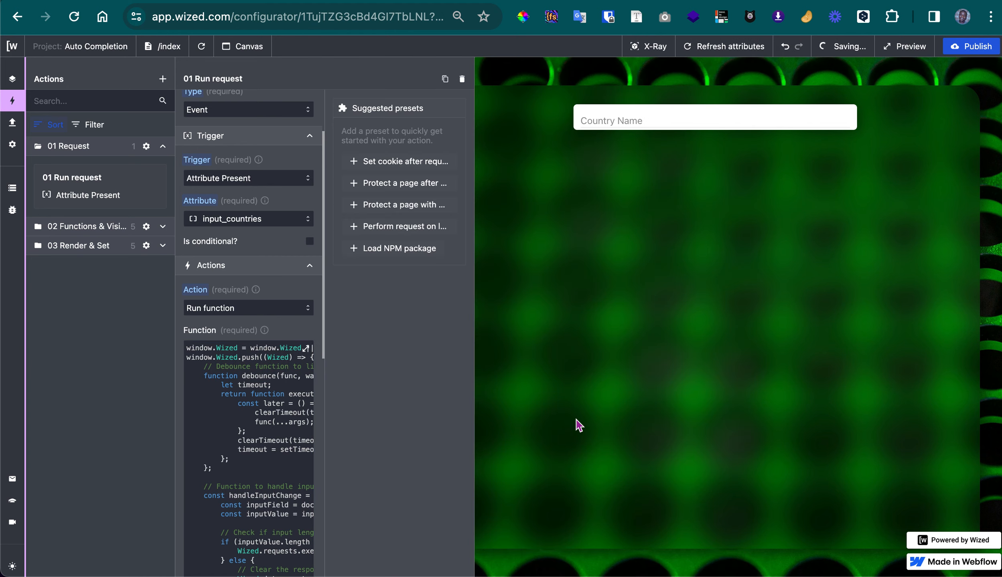
left_click(610, 119)
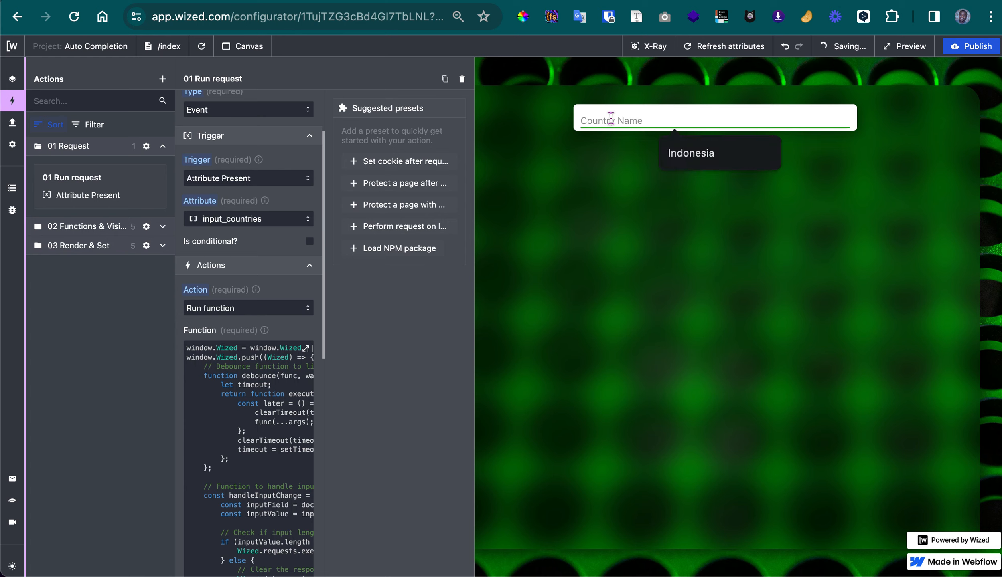
type("in")
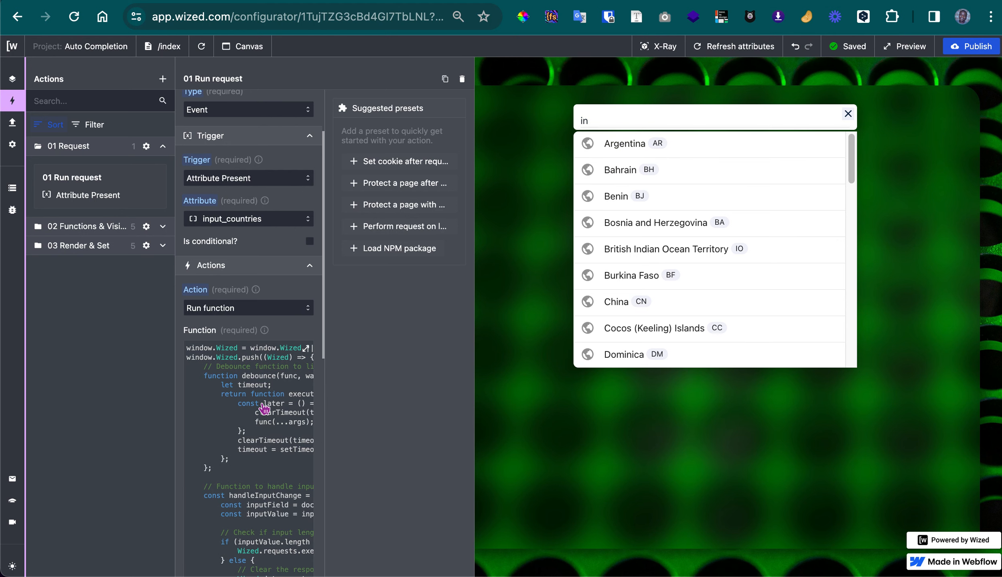
Reopen the action's function and read from the input-change handler through the focus, input and blur listeners
left_click(284, 406)
scroll(497, 232, "down", 5)
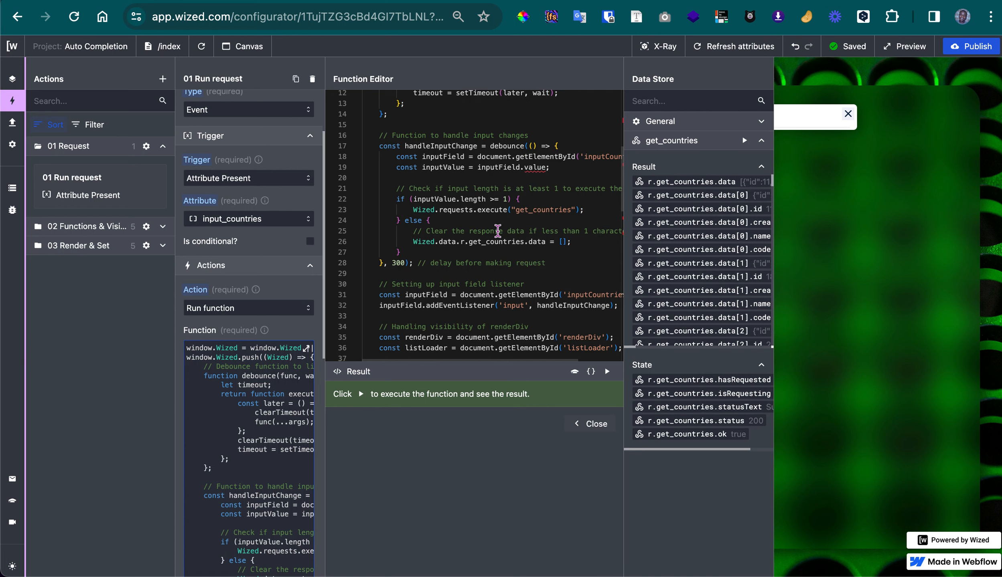
scroll(497, 232, "down", 5)
scroll(481, 212, "right", 2)
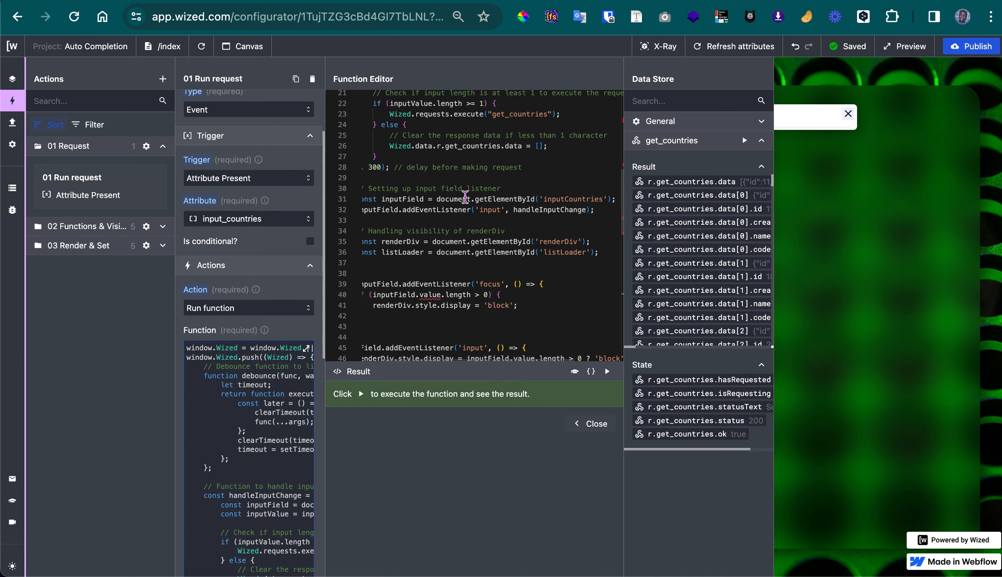
scroll(465, 196, "left", 2)
scroll(467, 189, "down", 5)
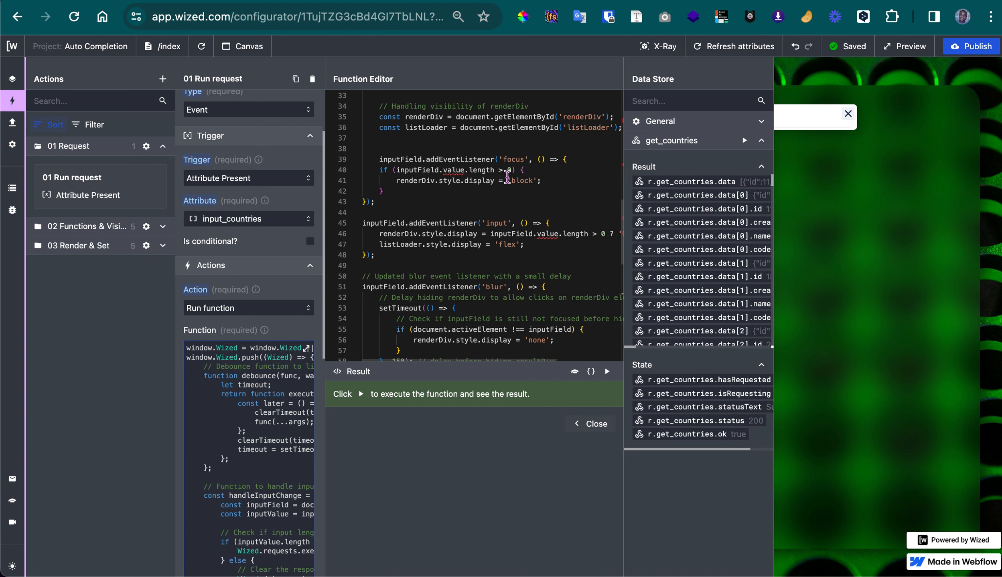
scroll(502, 217, "down", 3)
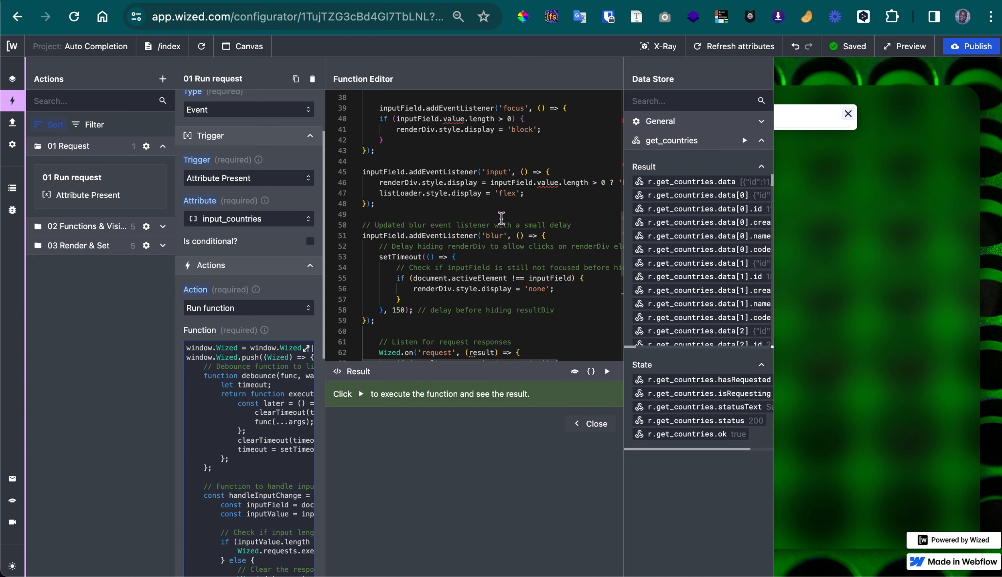
scroll(501, 219, "down", 1)
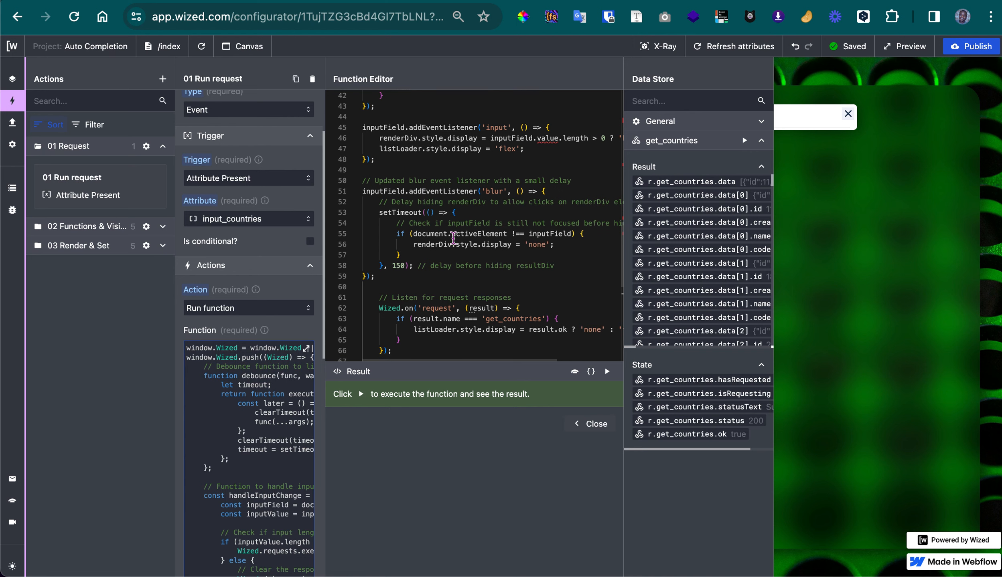
Review the renderDiv and listLoader visibility code again, through the blur delay, request response listener and initial setup
mouse_move(453, 237)
scroll(446, 236, "up", 2)
scroll(447, 235, "up", 4)
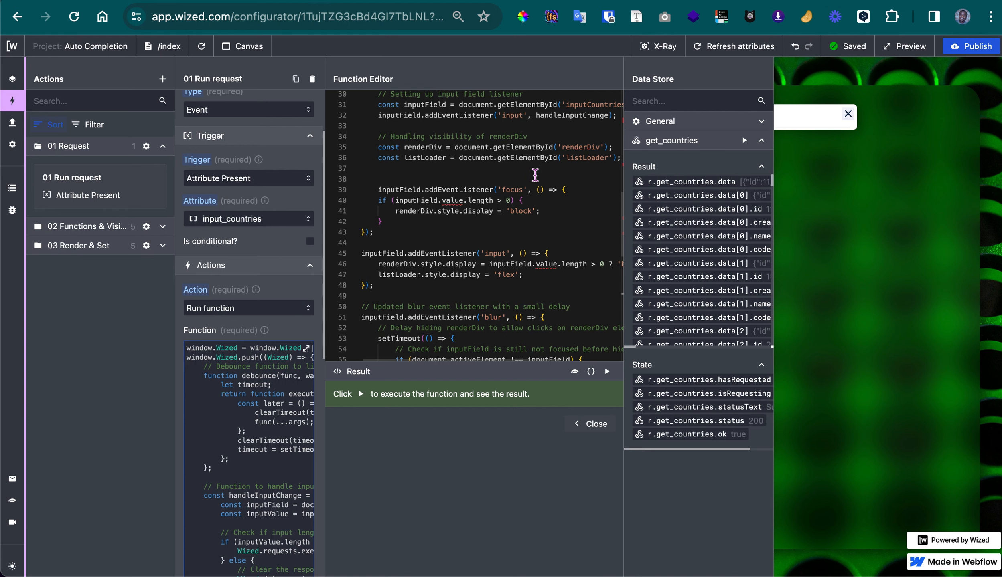
scroll(520, 186, "down", 5)
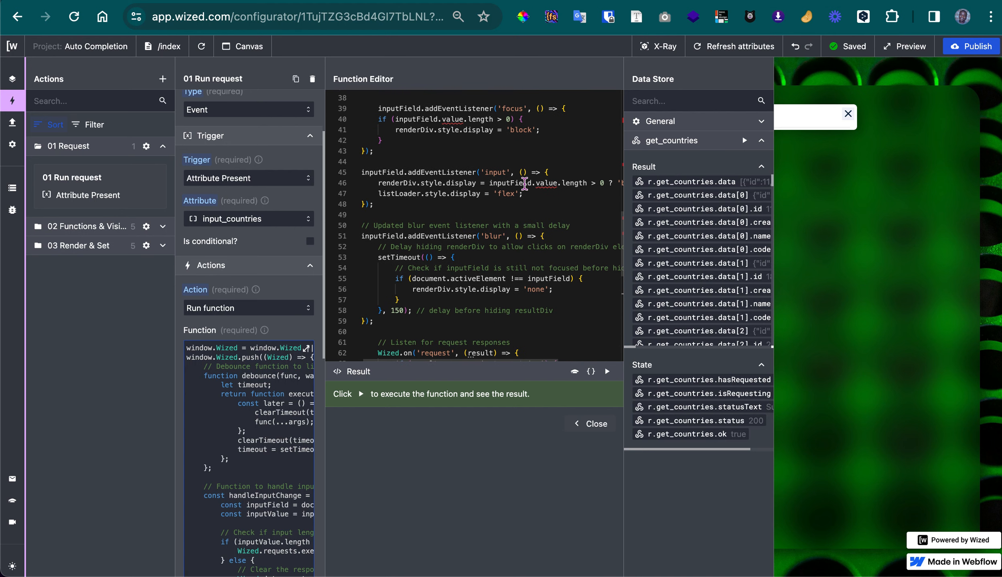
scroll(514, 201, "down", 2)
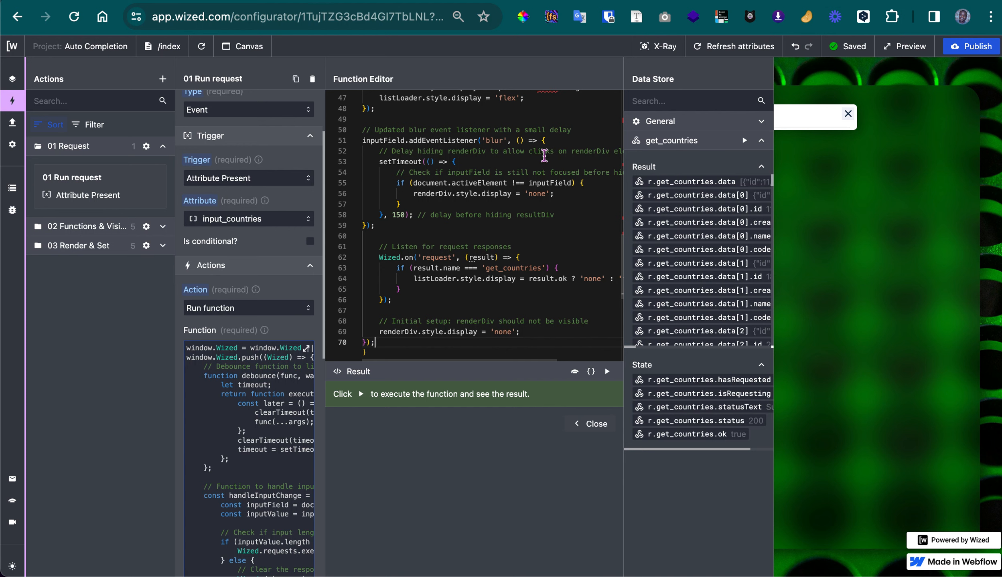
scroll(509, 183, "down", 1)
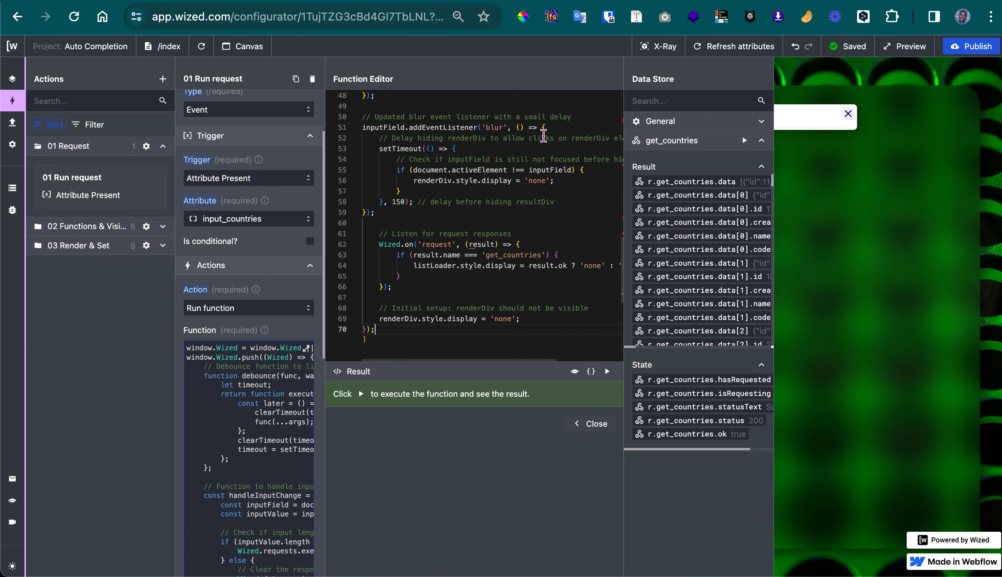
Close the function editor, test the suggestion list by leaving and refocusing the Country Name field, and choose Bahrain
left_click(788, 123)
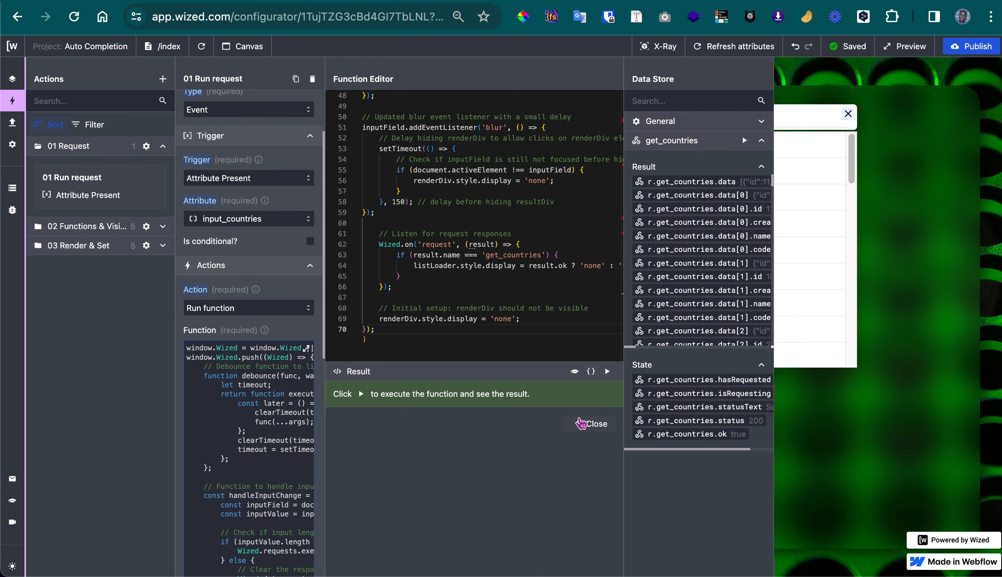
left_click(590, 423)
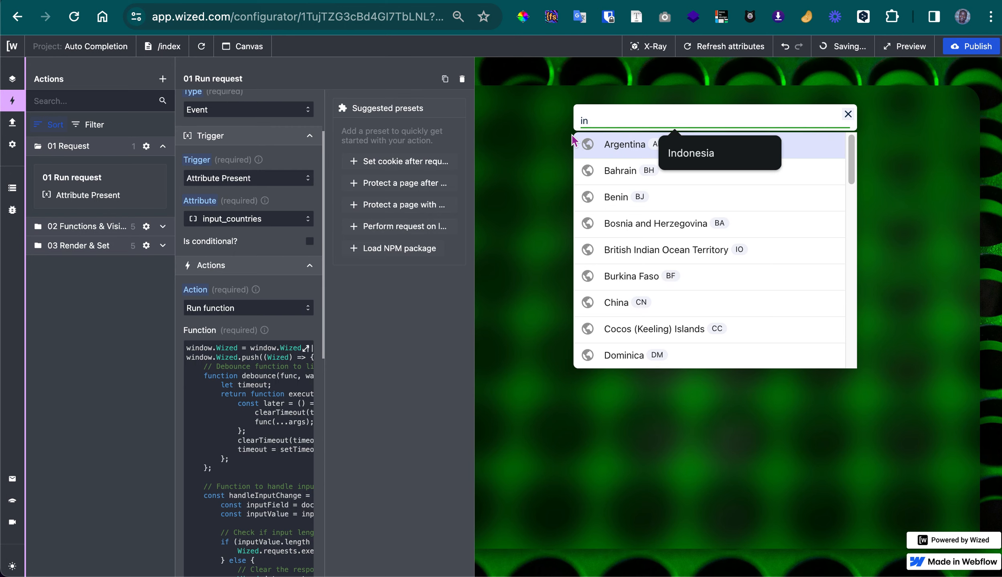
left_click(510, 157)
left_click(645, 113)
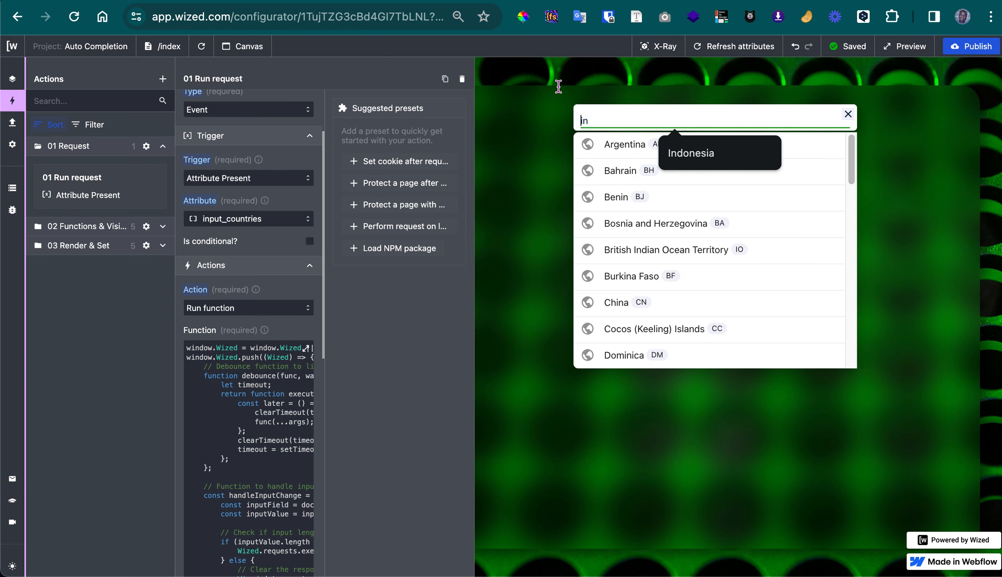
left_click(605, 182)
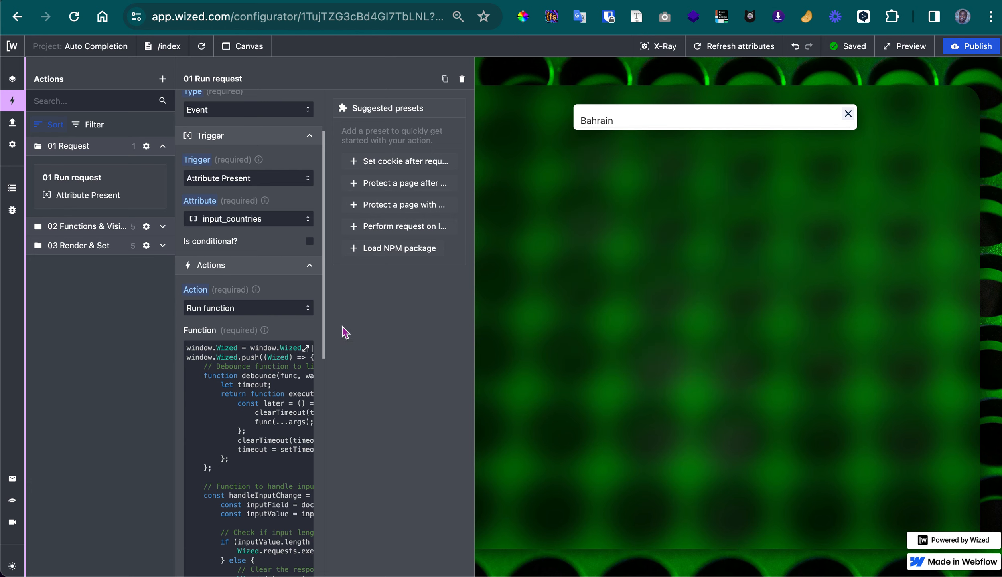
Reopen the action's function and examine the blur listener's delay before hiding the results
left_click(262, 412)
scroll(481, 281, "down", 10)
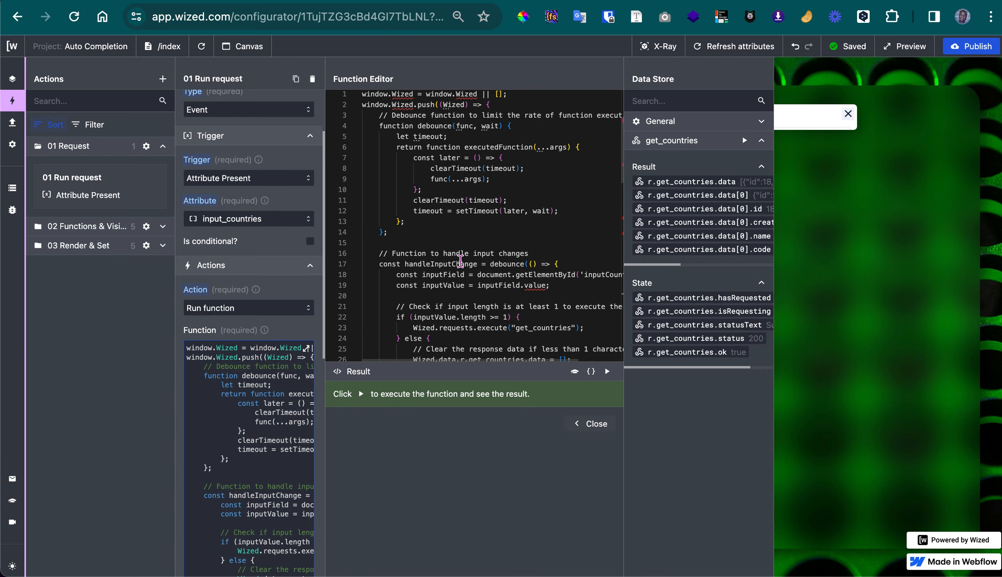
scroll(460, 262, "down", 6)
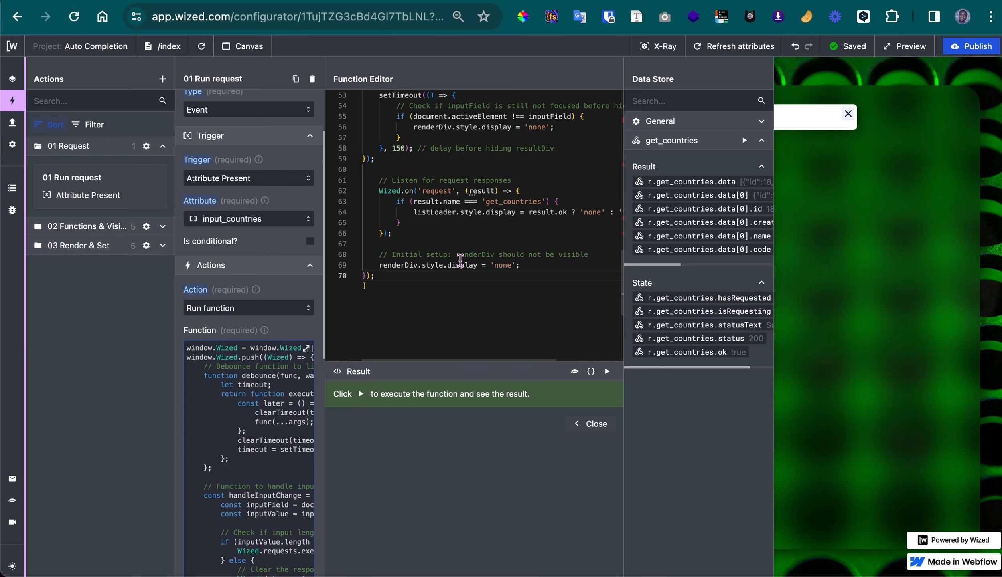
scroll(409, 146, "up", 2)
scroll(408, 146, "up", 1)
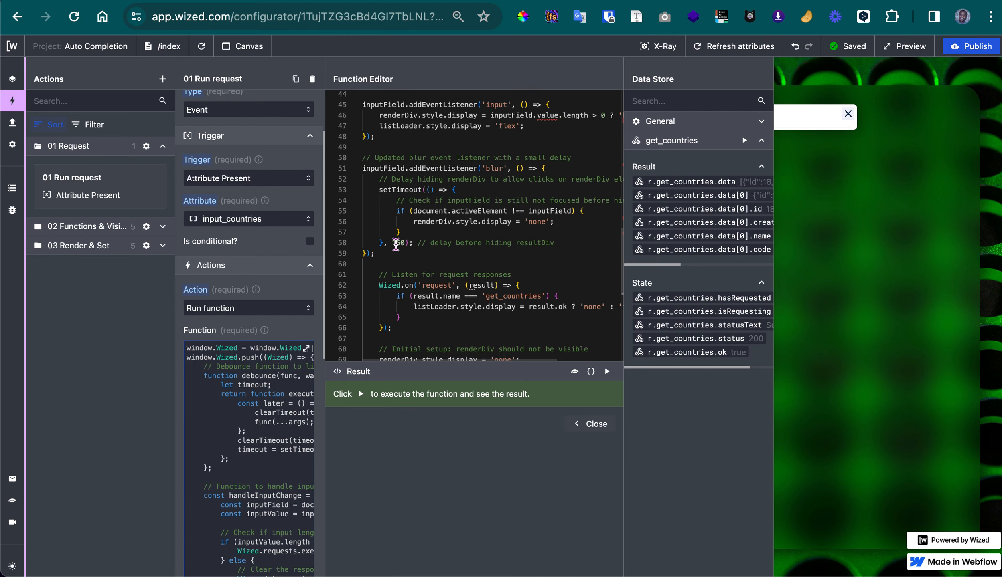
Close the editor, replace Bahrain in the Country Name field with "se", and choose Guernsey from the suggestions
left_click(584, 423)
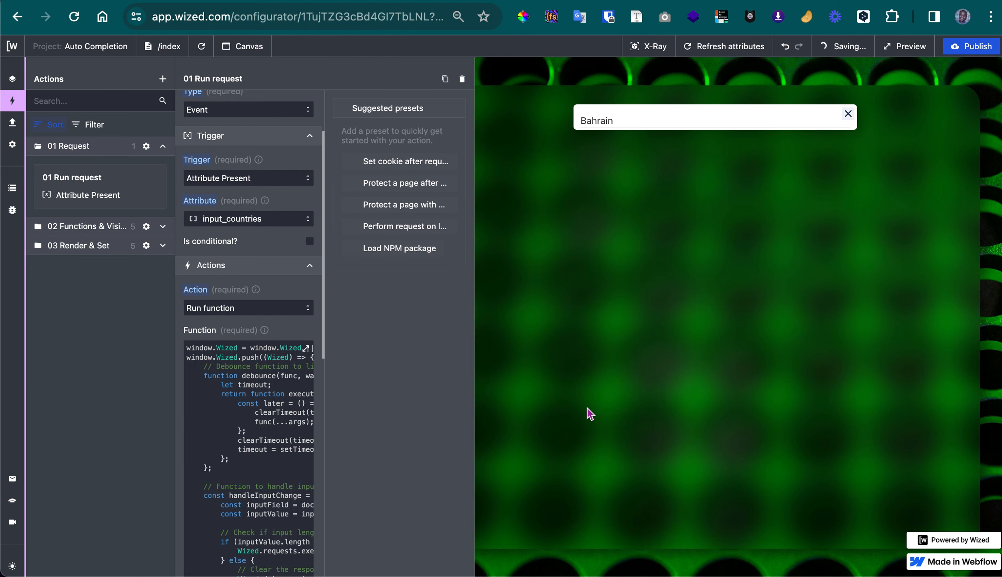
left_click(628, 123)
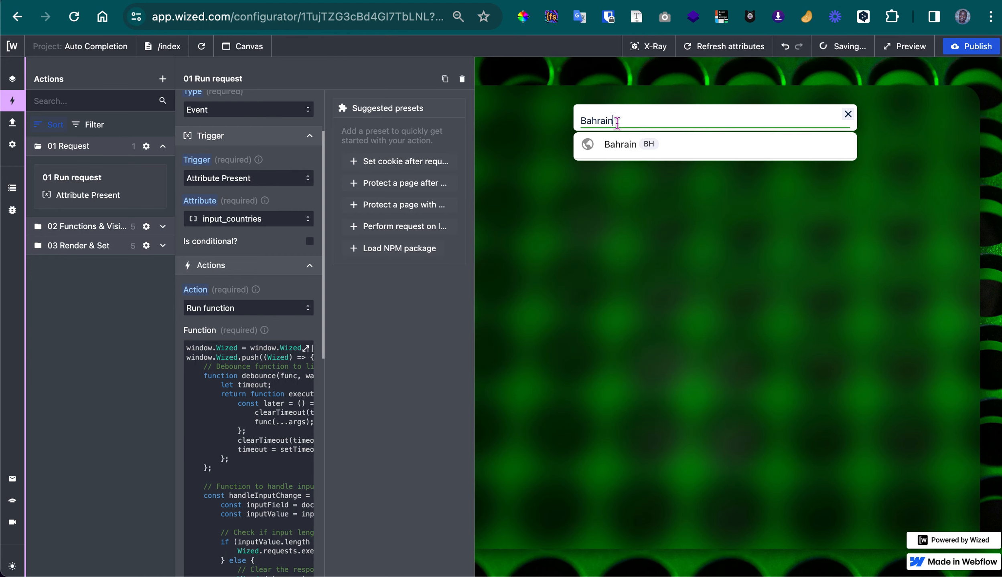
double_click(640, 123)
type("se")
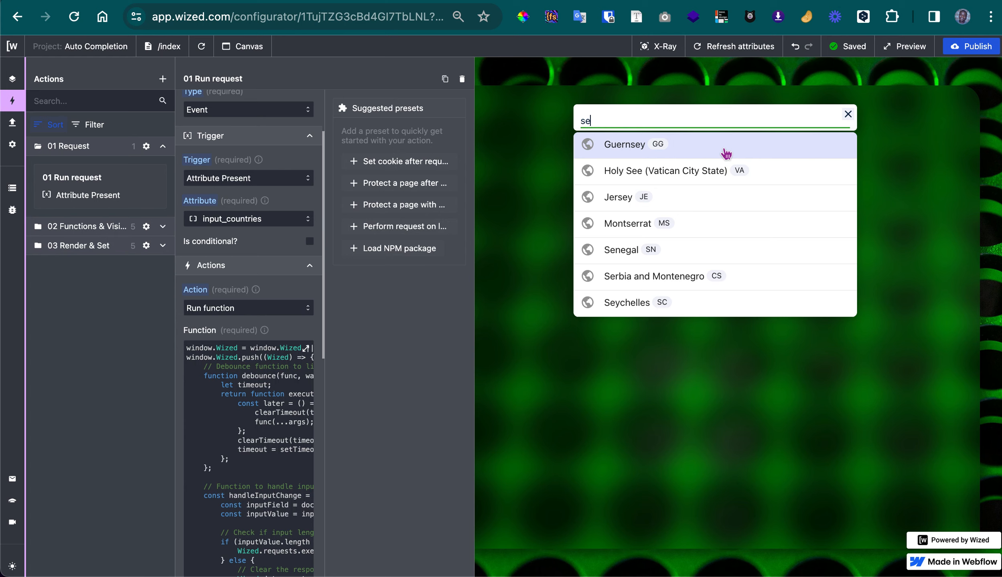
left_click(726, 154)
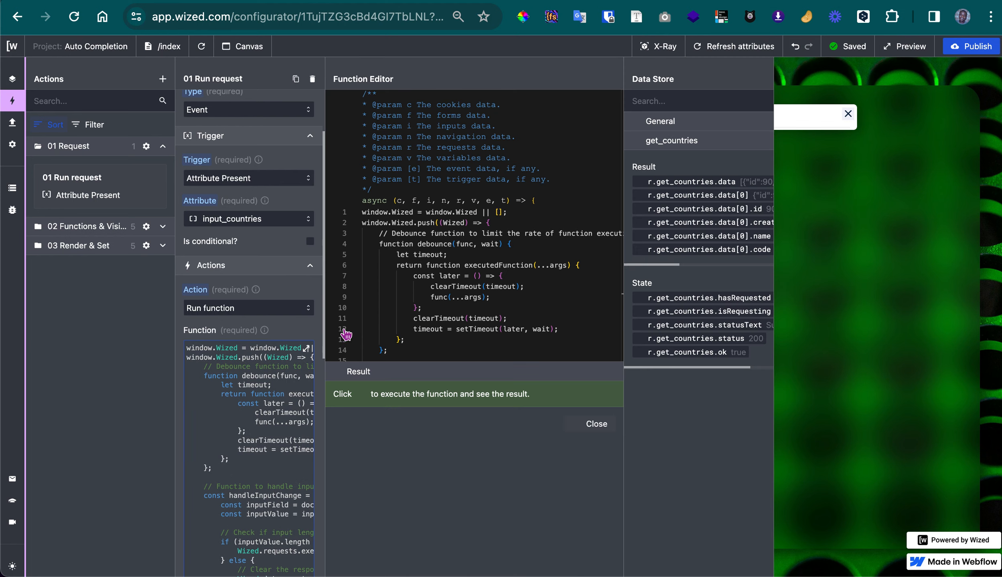
Reopen the action's function and review its request response listener, initial renderDiv setup and blur listener
left_click(227, 470)
scroll(462, 261, "down", 2)
scroll(462, 261, "down", 20)
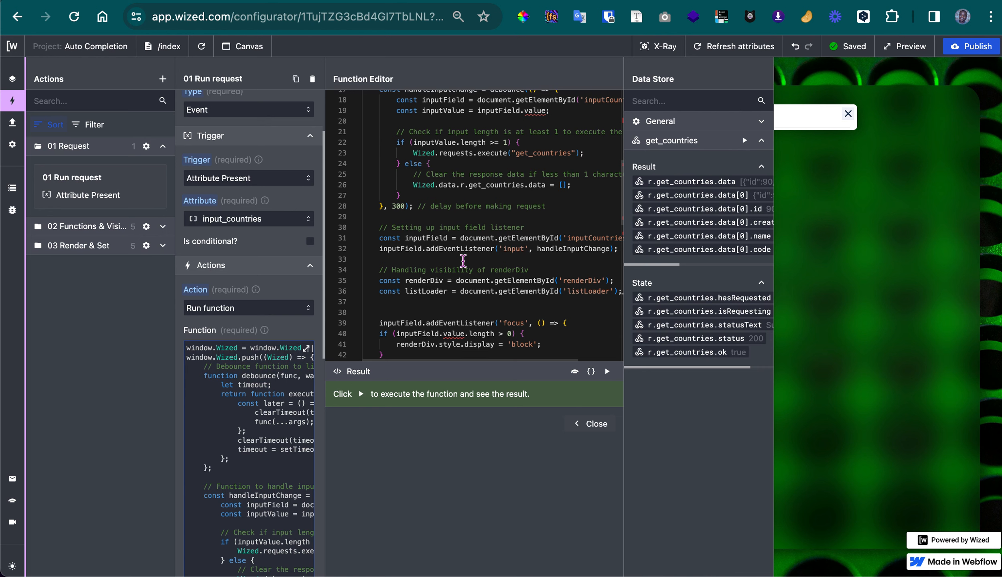
scroll(462, 261, "up", 5)
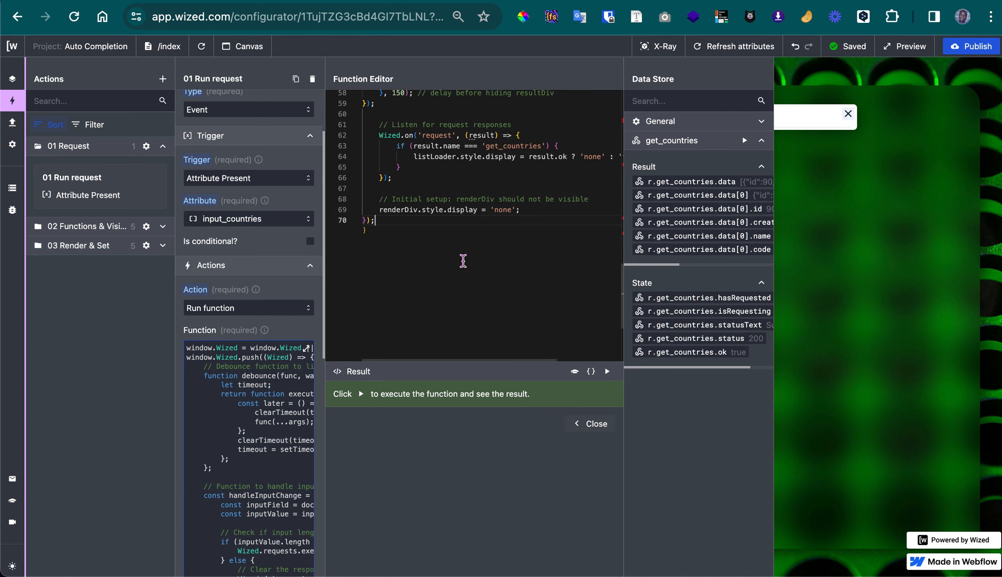
scroll(463, 261, "up", 1)
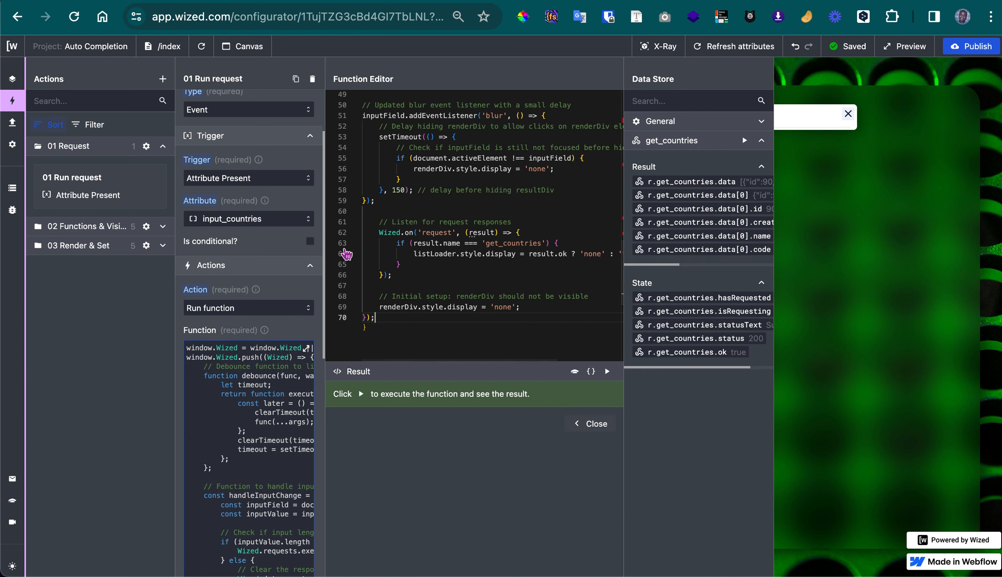
scroll(476, 217, "up", 1)
scroll(476, 217, "up", 4)
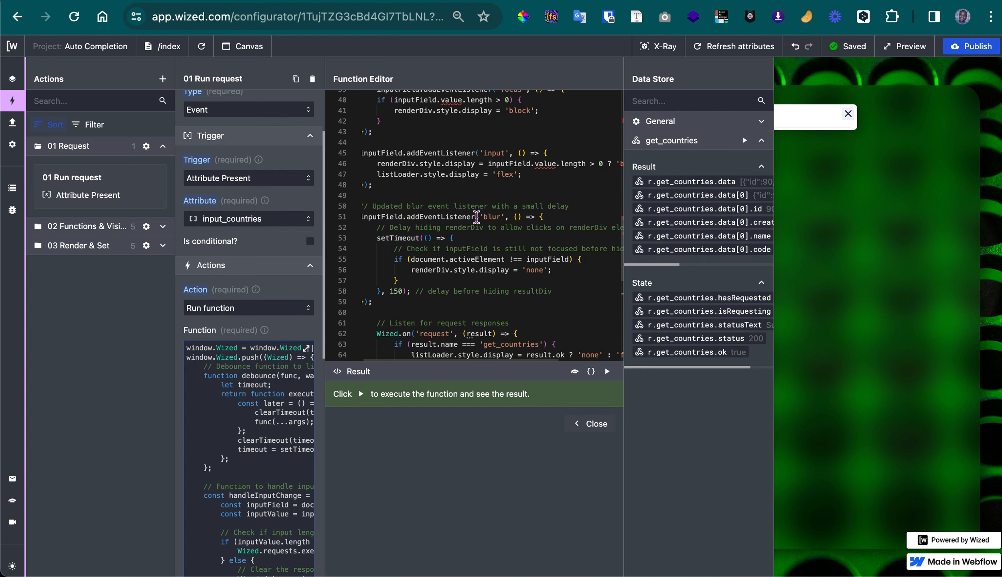
Examine where the function references the inputCountries, renderDiv and listLoader element IDs
scroll(476, 216, "up", 5)
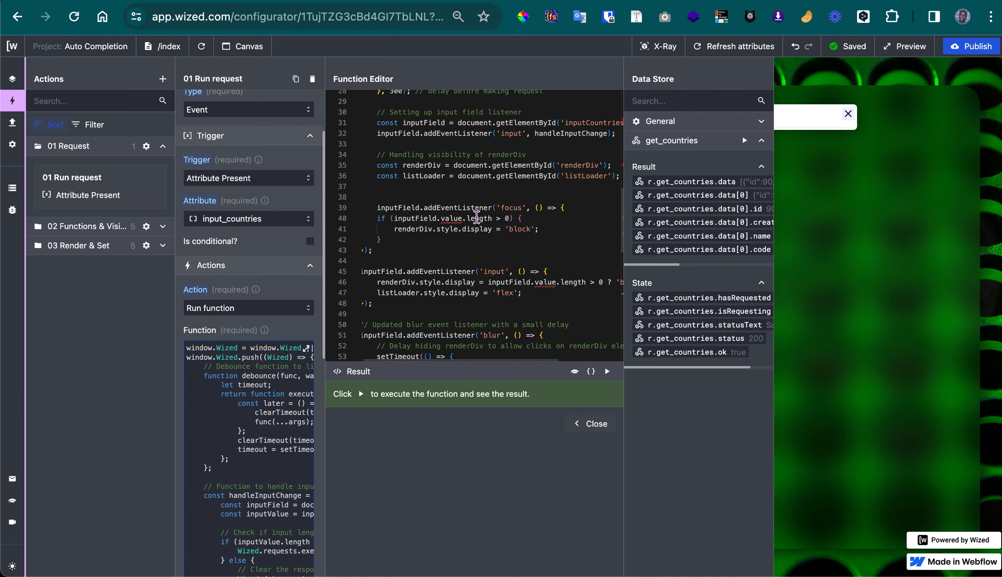
scroll(476, 217, "up", 1)
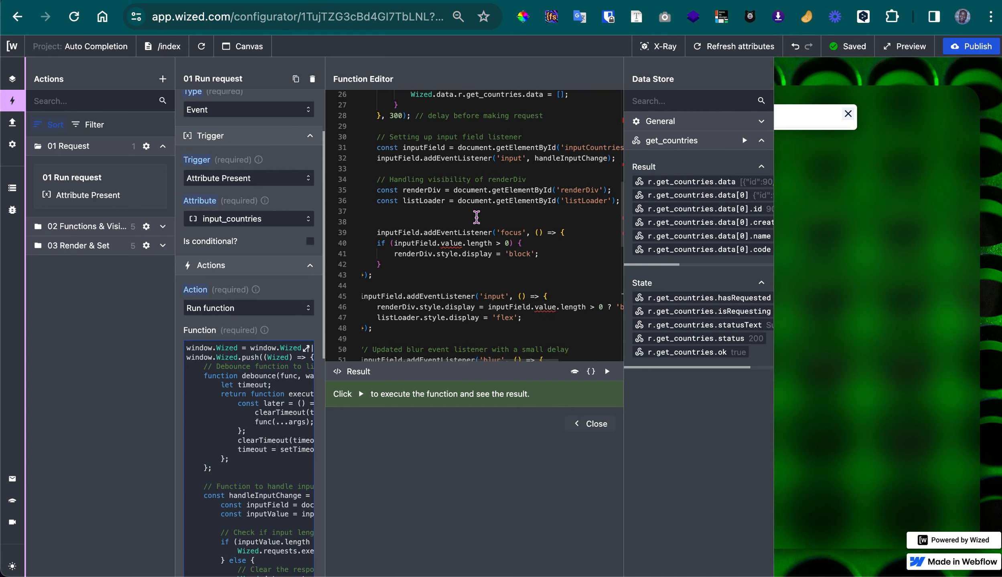
scroll(476, 217, "up", 10)
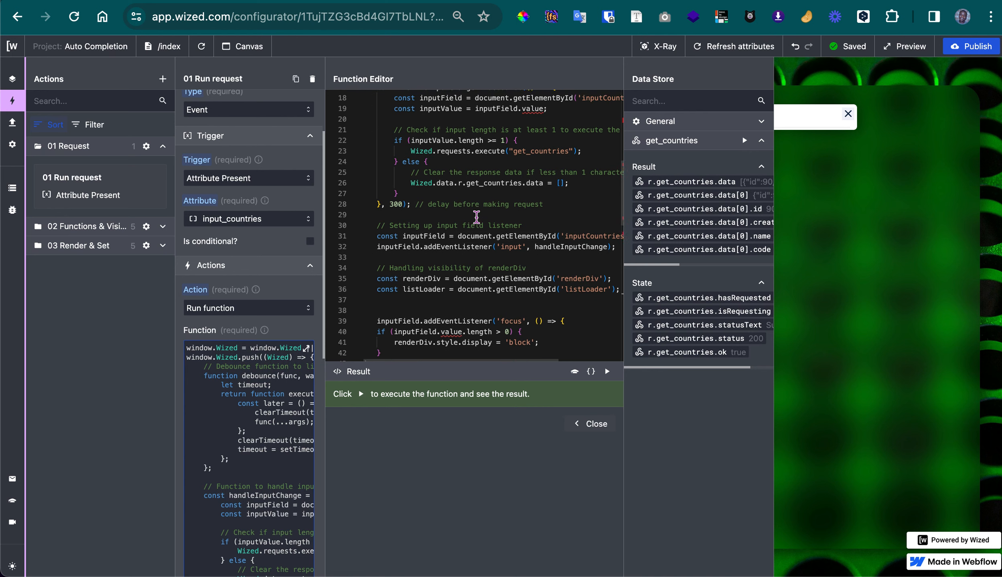
scroll(476, 217, "right", 3)
scroll(476, 217, "down", 5)
scroll(476, 217, "left", 1)
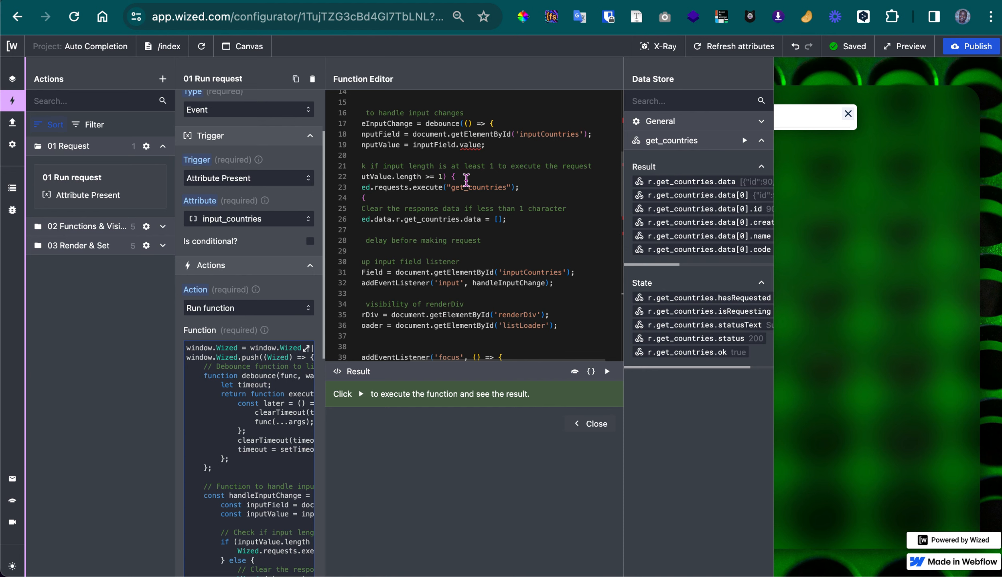
scroll(537, 220, "down", 3)
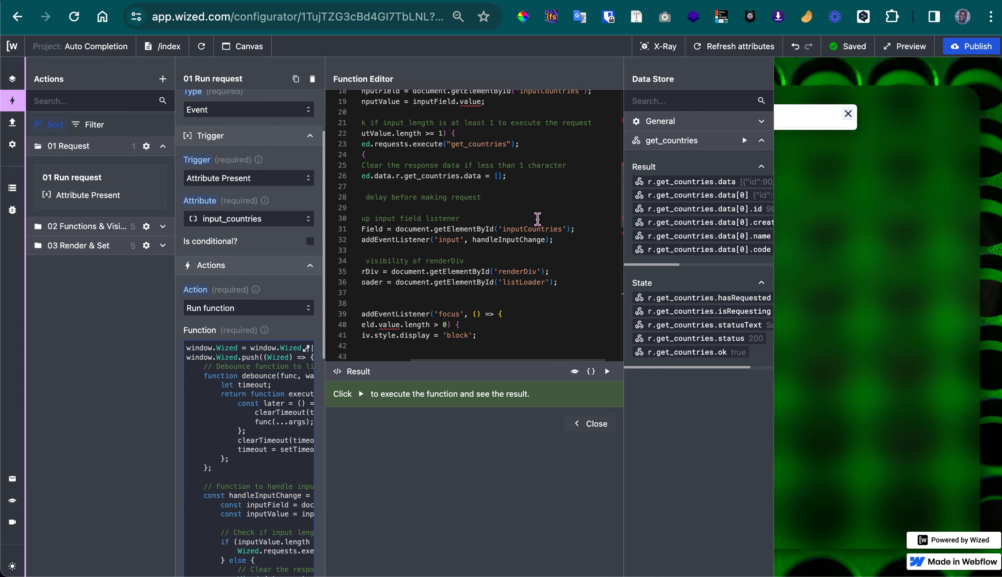
scroll(538, 220, "left", 1)
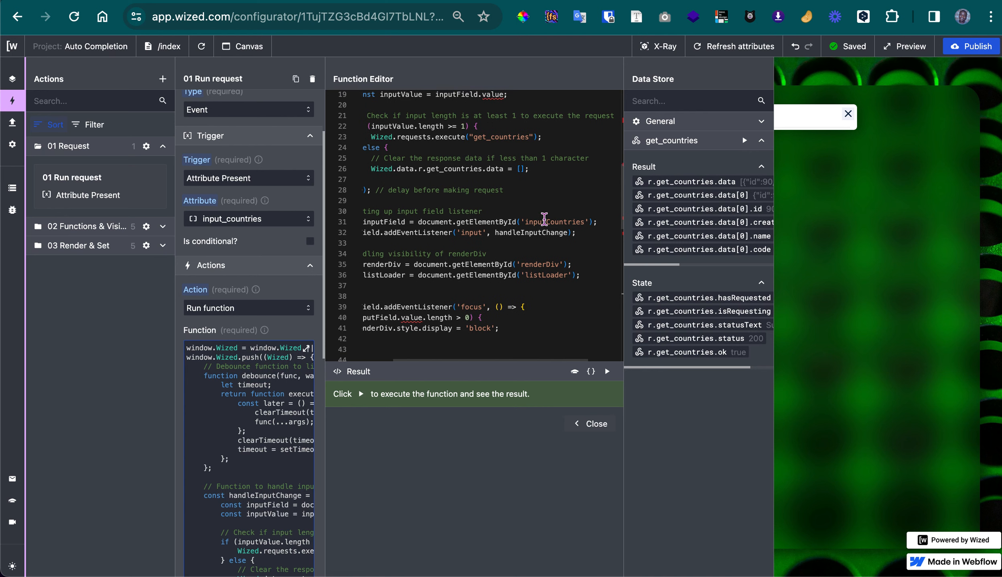
scroll(549, 219, "down", 3)
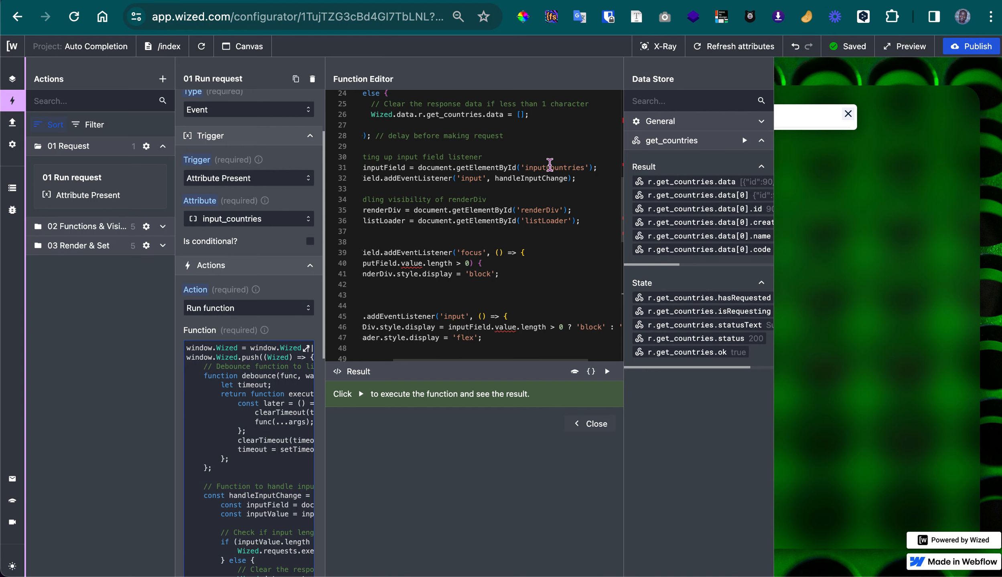
left_click(549, 165)
scroll(549, 166, "up", 4)
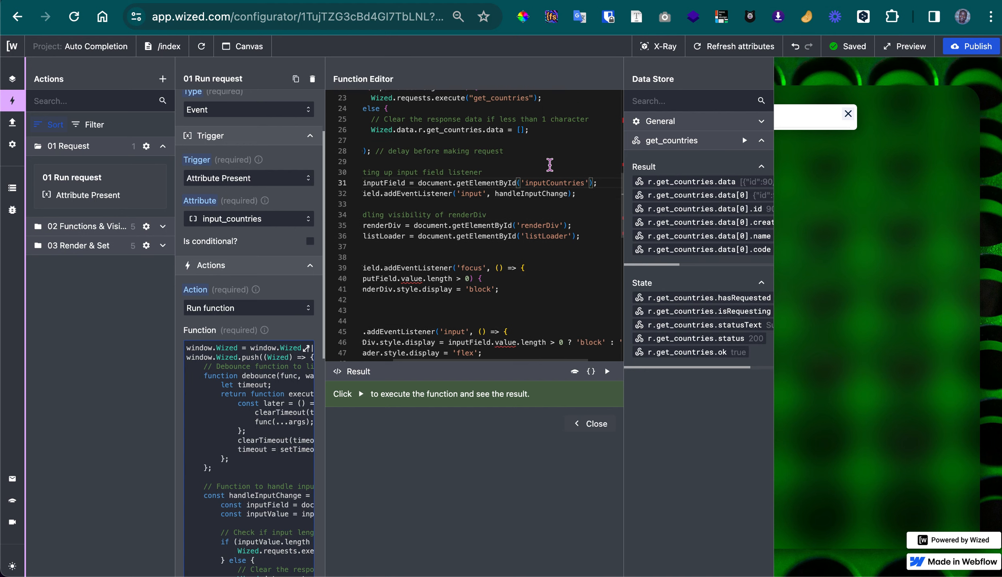
scroll(548, 164, "down", 5)
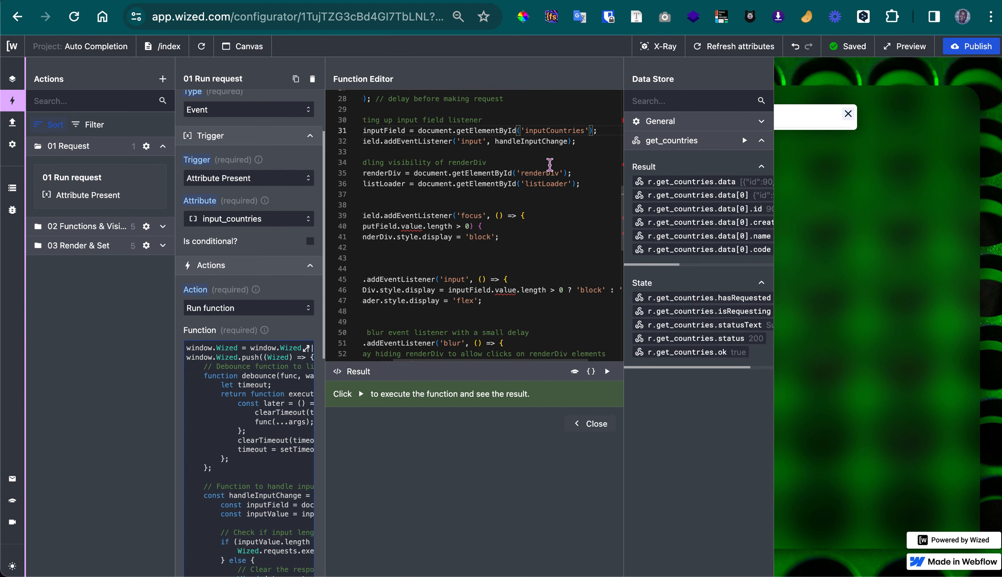
Select every get_countries occurrence in the function and review where the request name is referenced
scroll(543, 203, "up", 6)
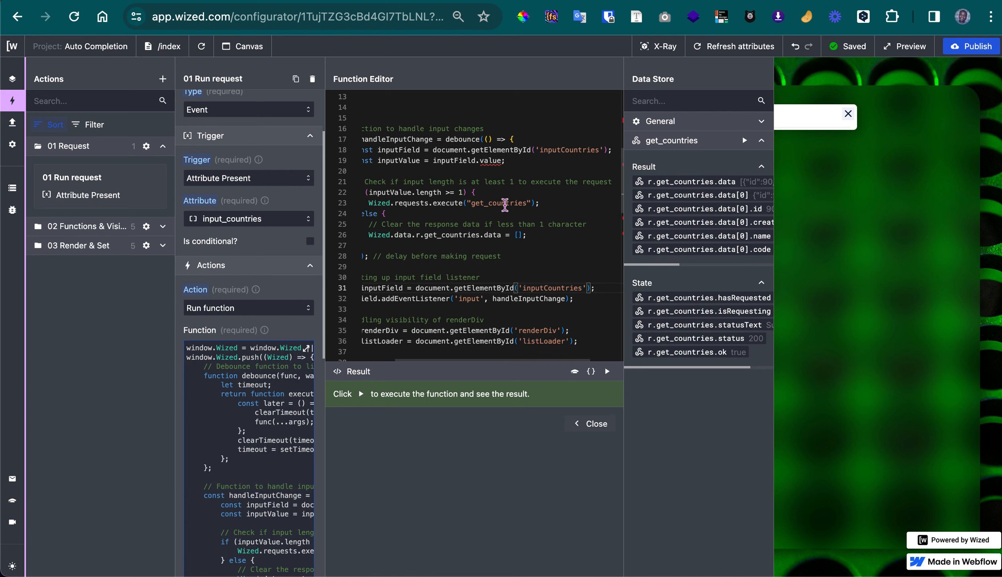
double_click(504, 204)
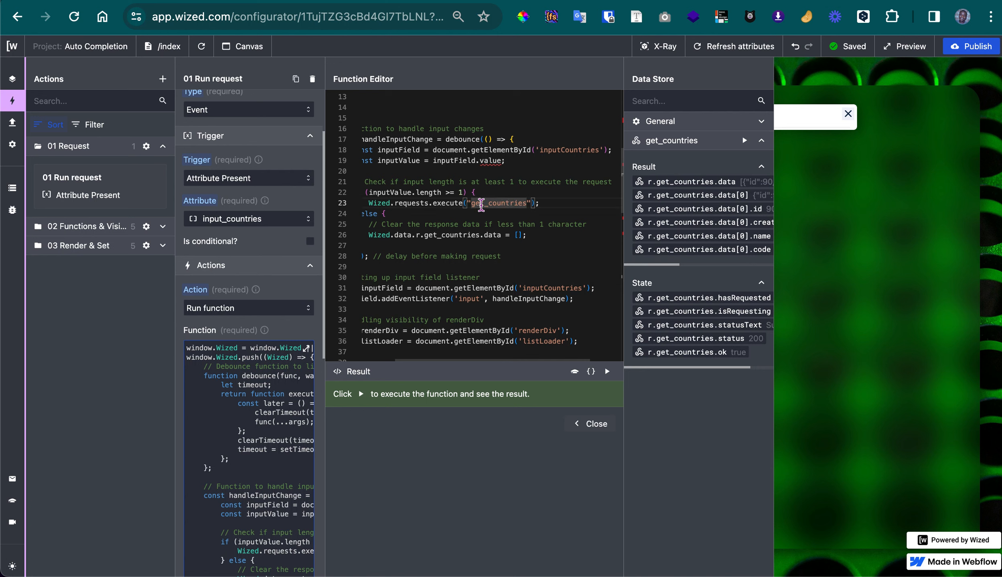
double_click(481, 204)
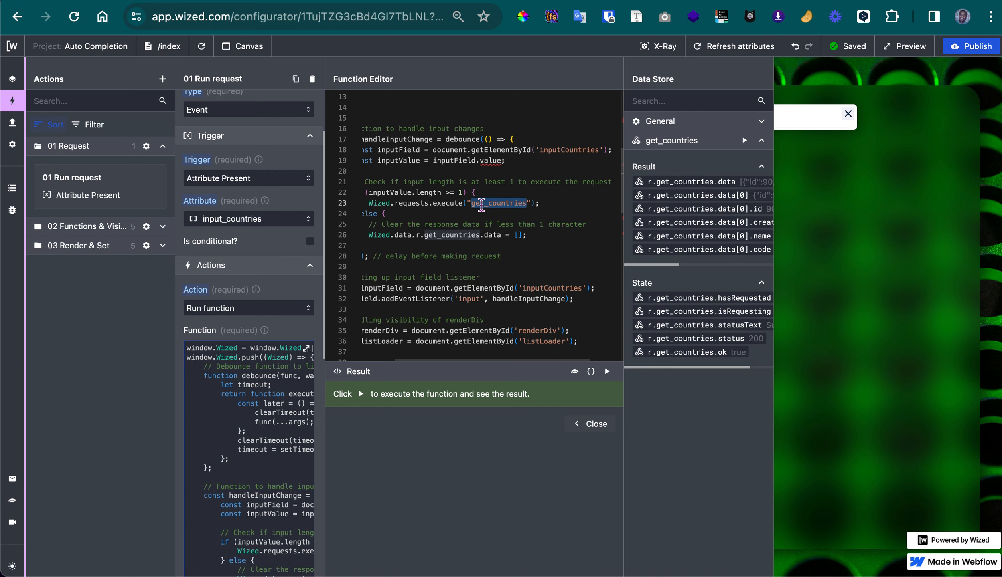
key("super+d")
key("super+d")
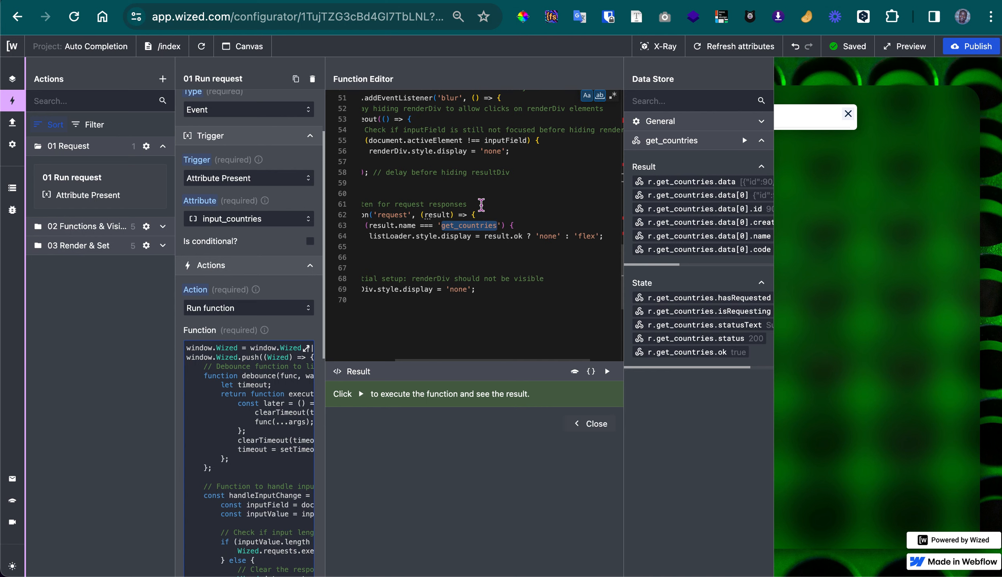
scroll(481, 204, "up", 2)
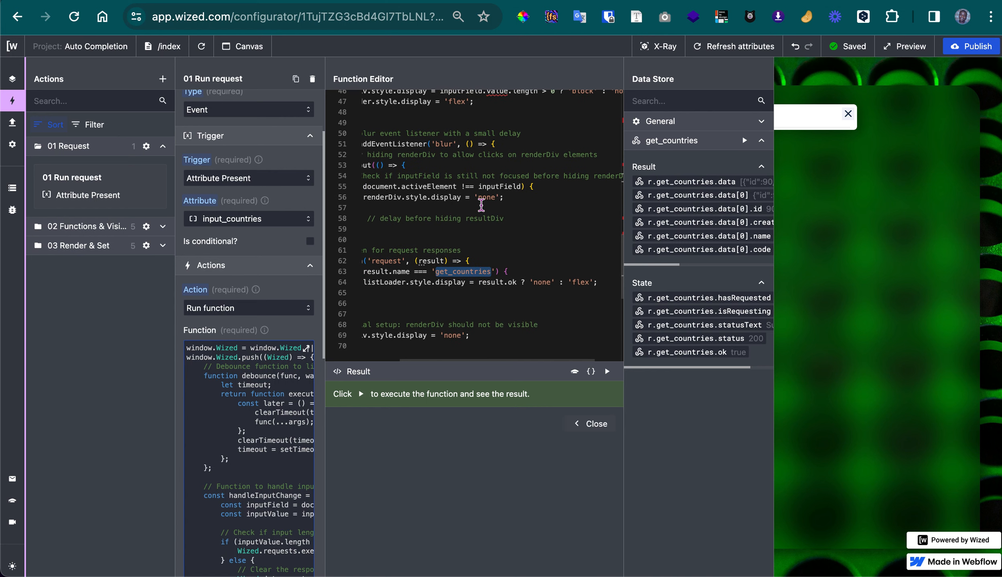
scroll(481, 205, "up", 7)
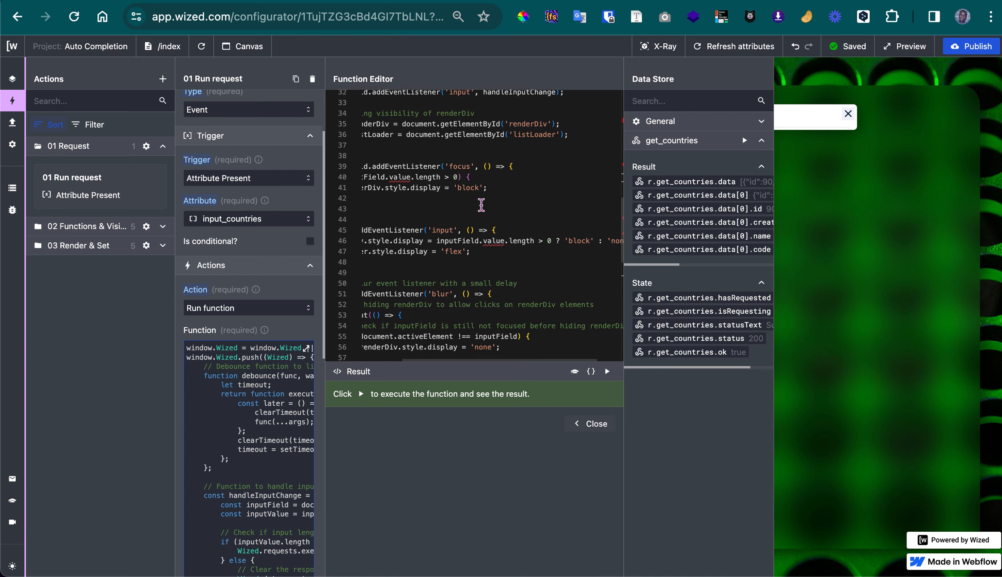
scroll(480, 205, "up", 1)
scroll(481, 205, "up", 10)
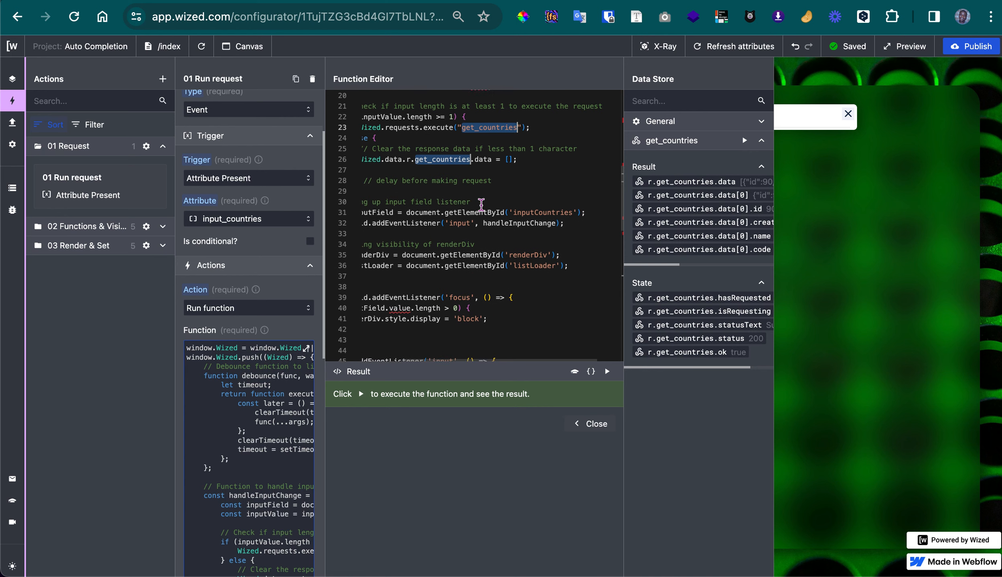
scroll(481, 205, "down", 2)
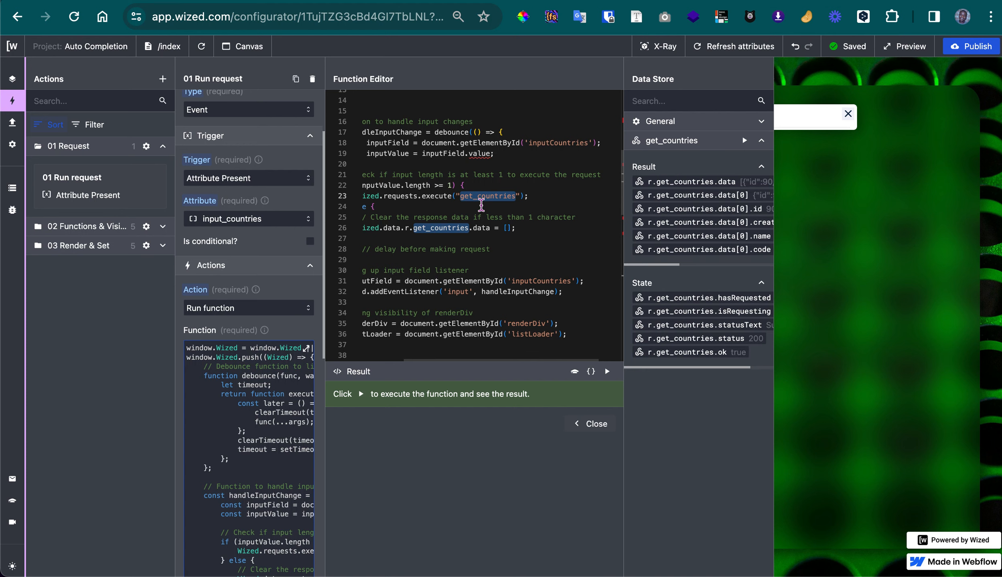
Try renaming the selected get_countries references to get_me, undo the rename, and close the function editor
type("get_")
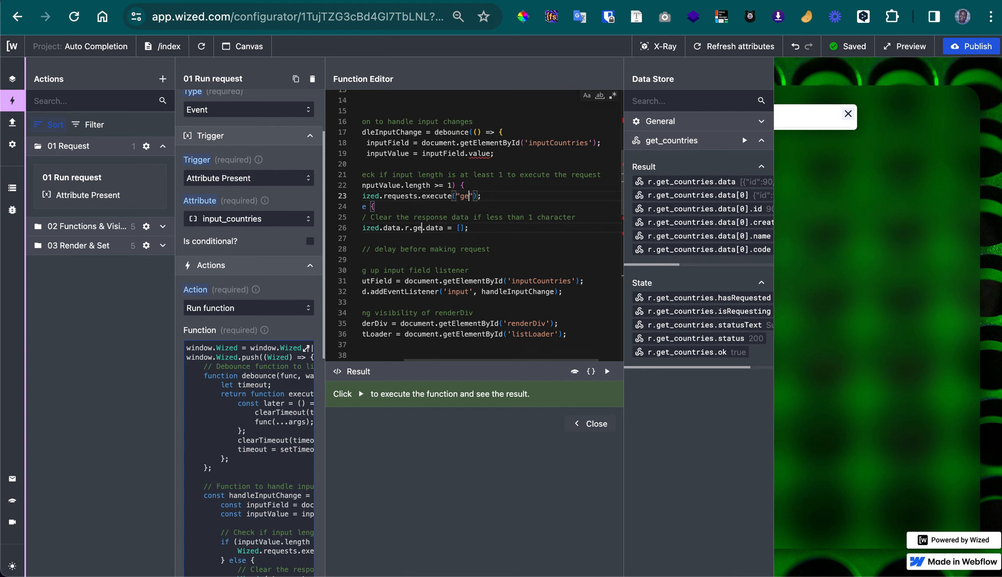
type("me")
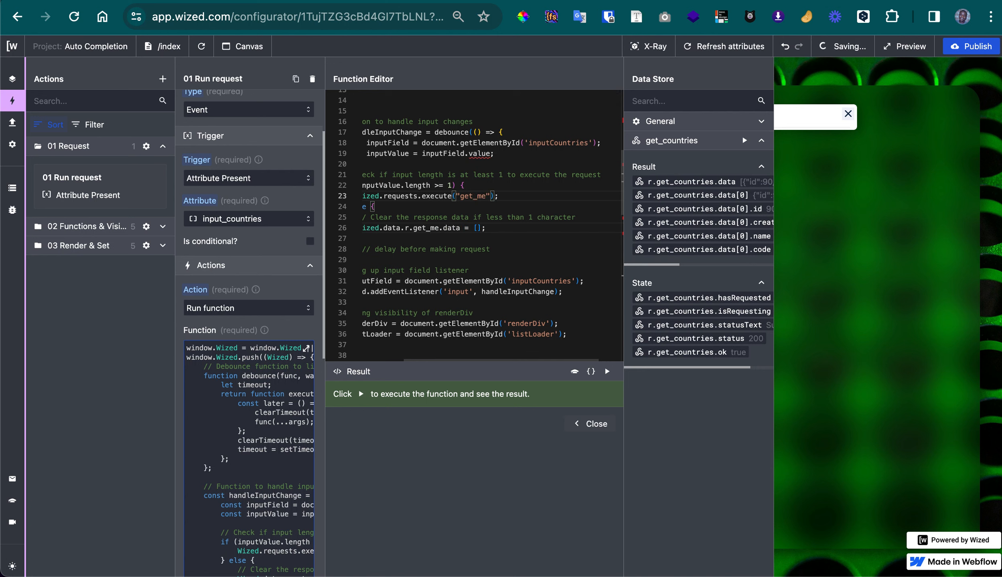
key("ctrl+z")
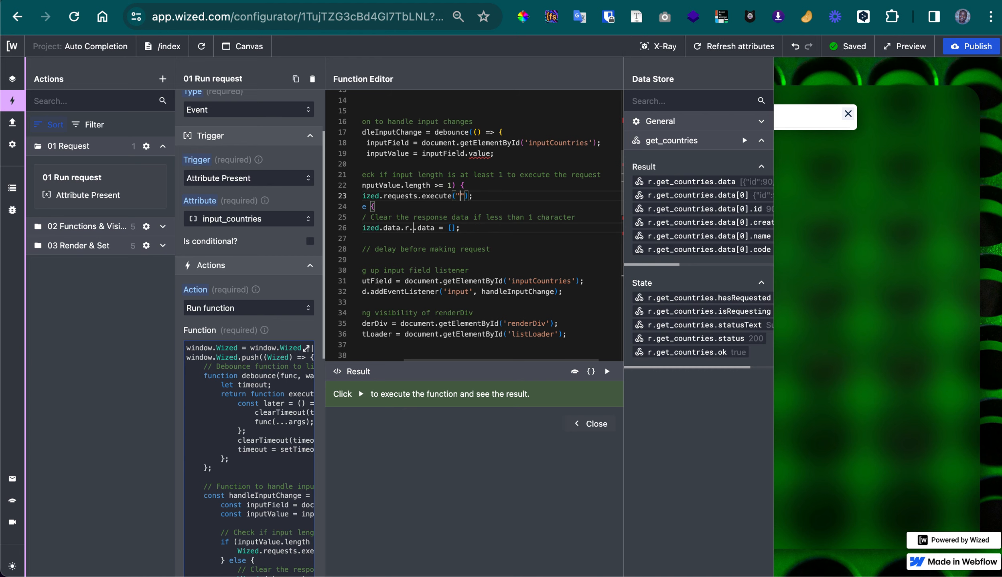
key("ctrl+z")
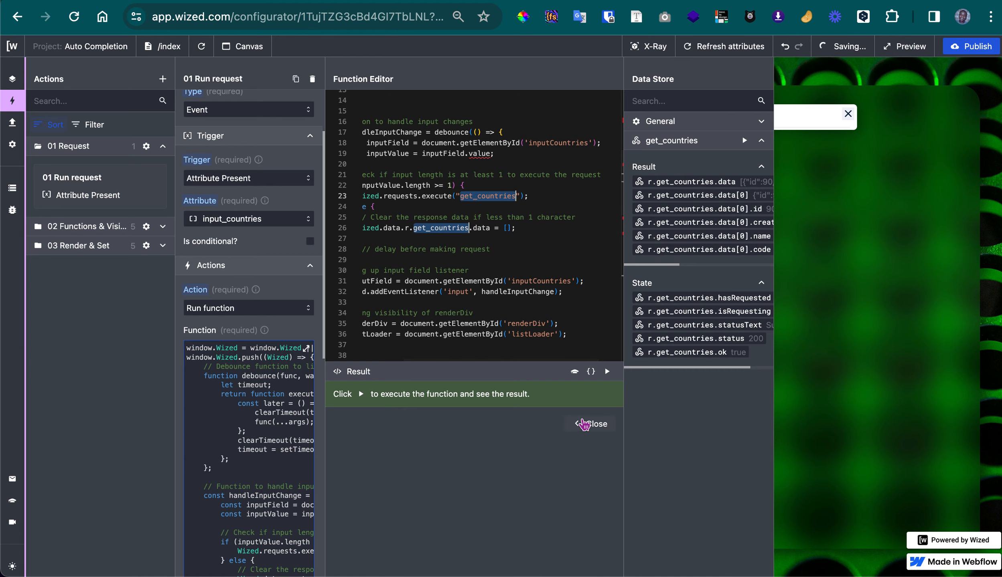
left_click(584, 424)
In the 03 Render & Set folder, review the Render list action's array function and the Set Country Name and Set Country Code actions
left_click(163, 146)
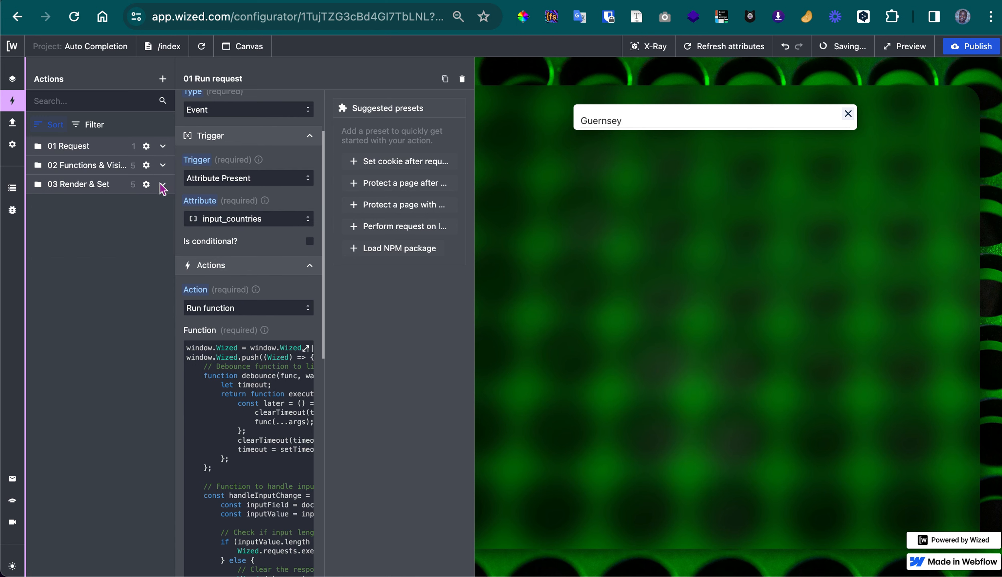
left_click(162, 185)
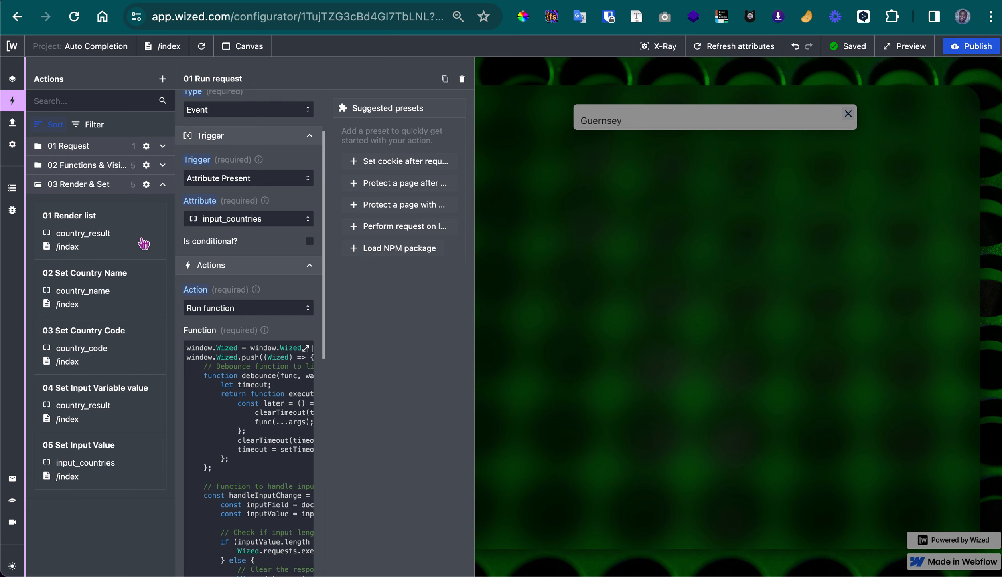
left_click(143, 243)
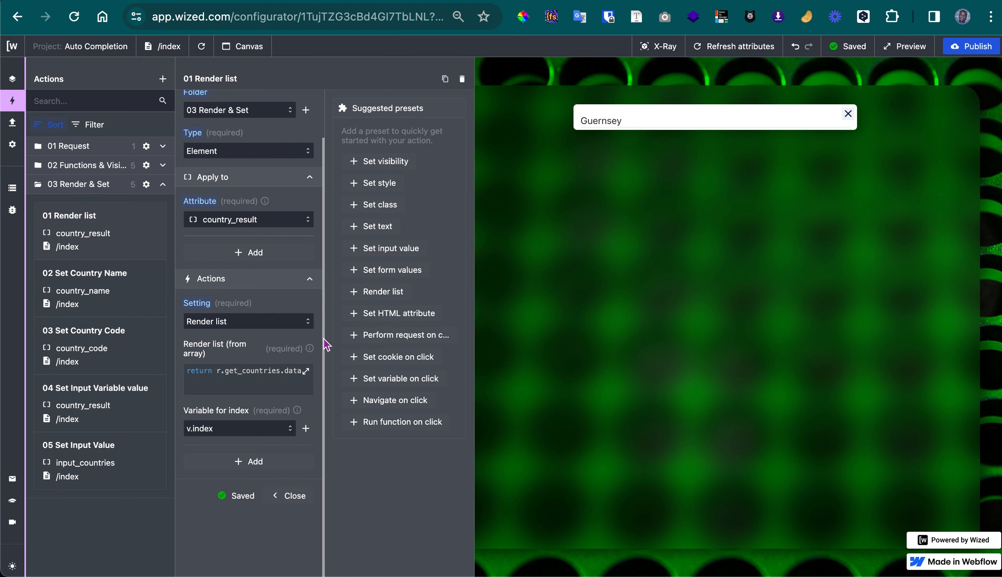
left_click(285, 385)
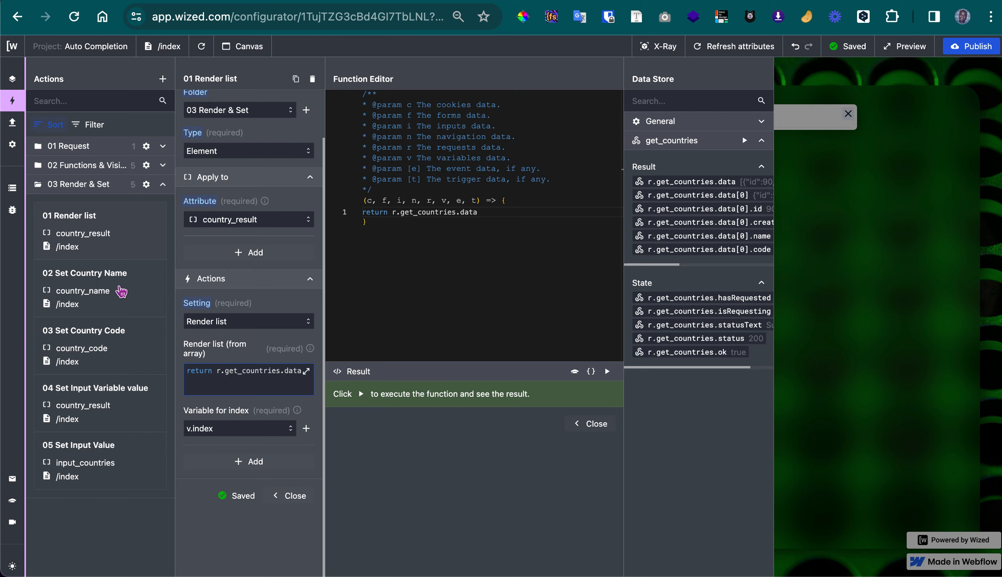
left_click(125, 292)
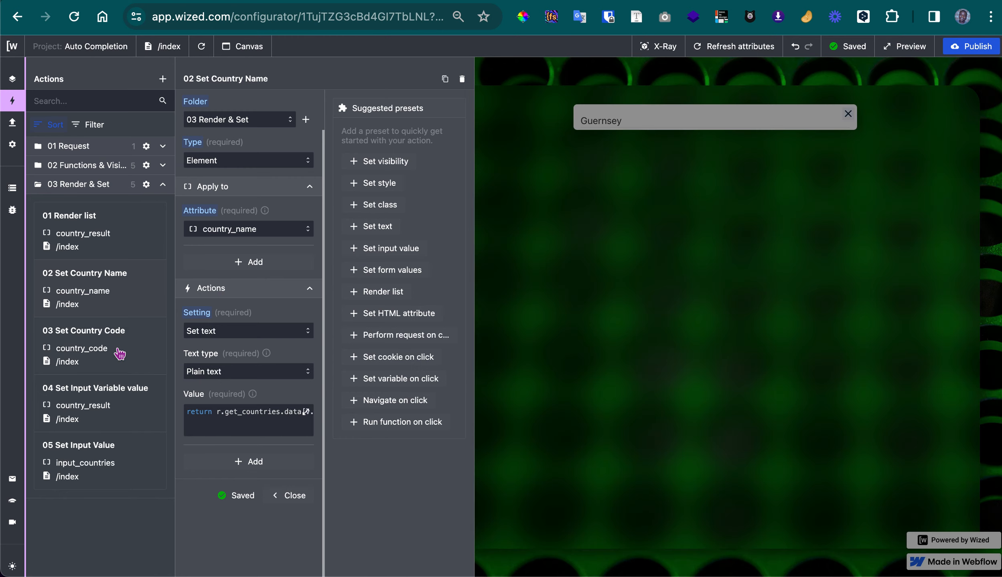
left_click(120, 354)
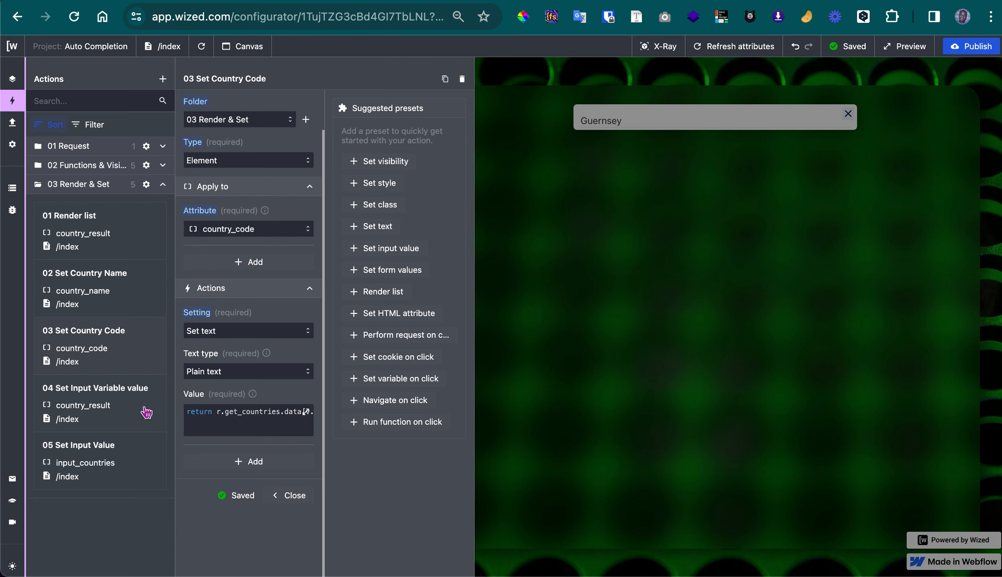
Review the Set Input Variable value action's click event, v.inputValue variable and value function, and close the editor
left_click(146, 413)
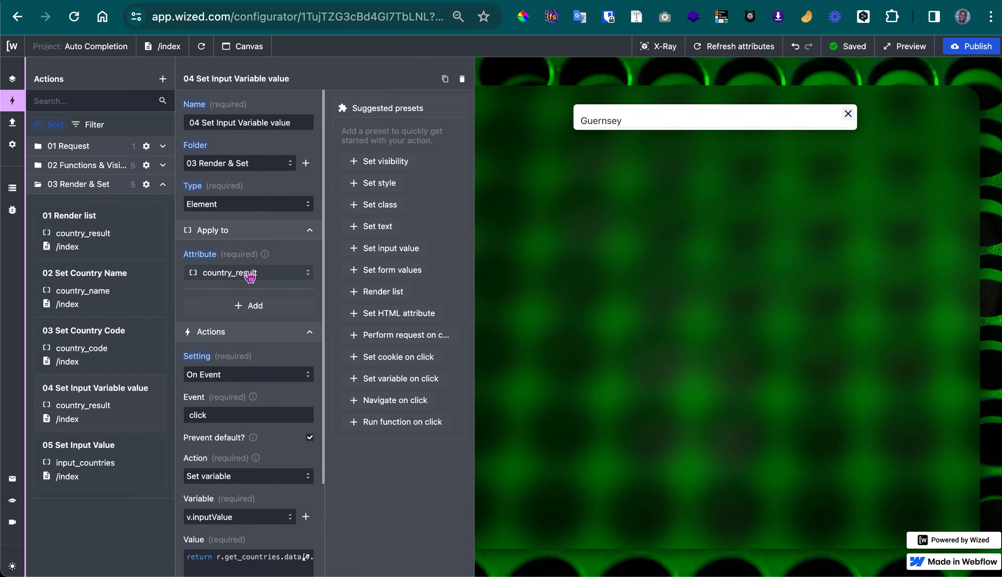
scroll(249, 276, "down", 4)
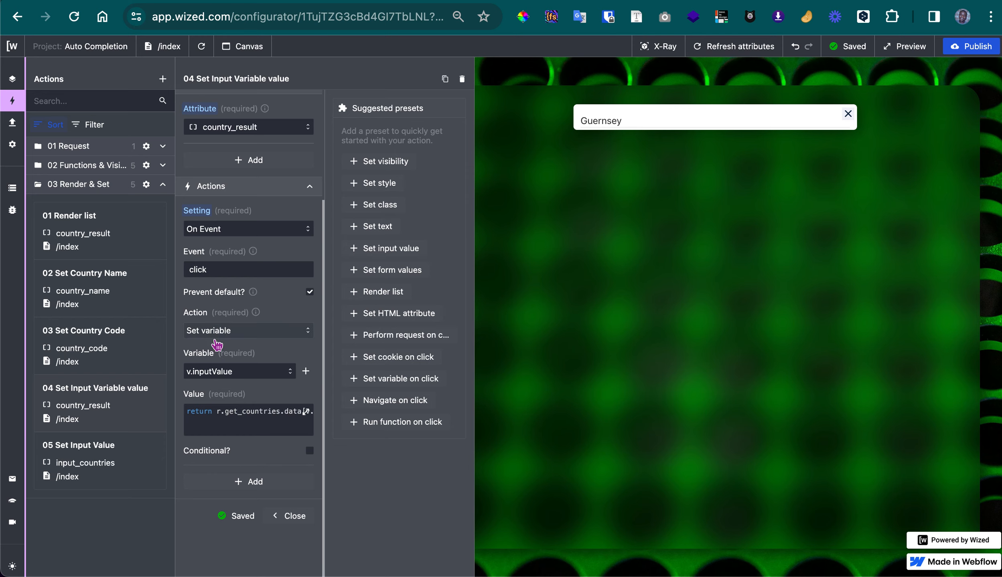
left_click(241, 427)
scroll(213, 333, "up", 3)
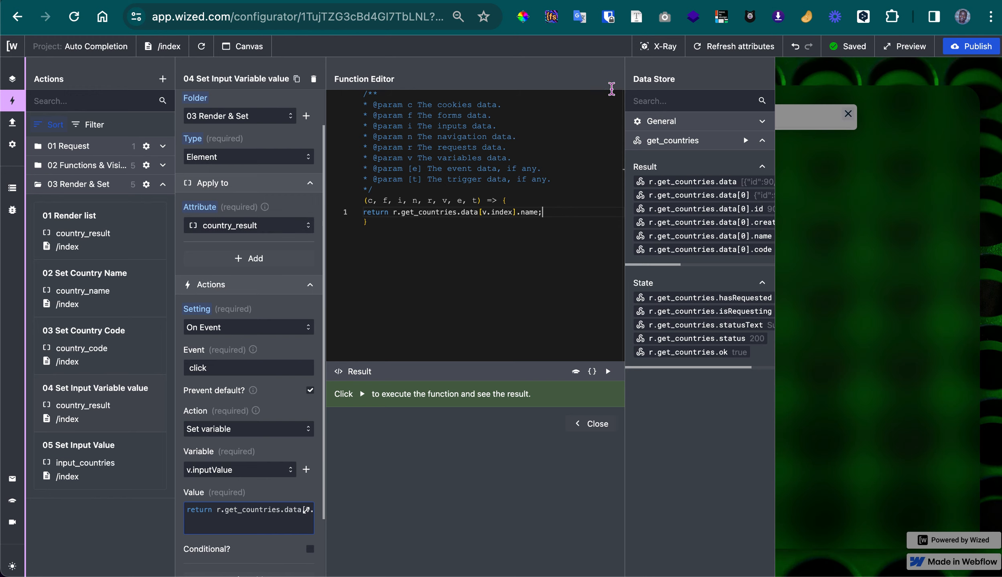
left_click(796, 117)
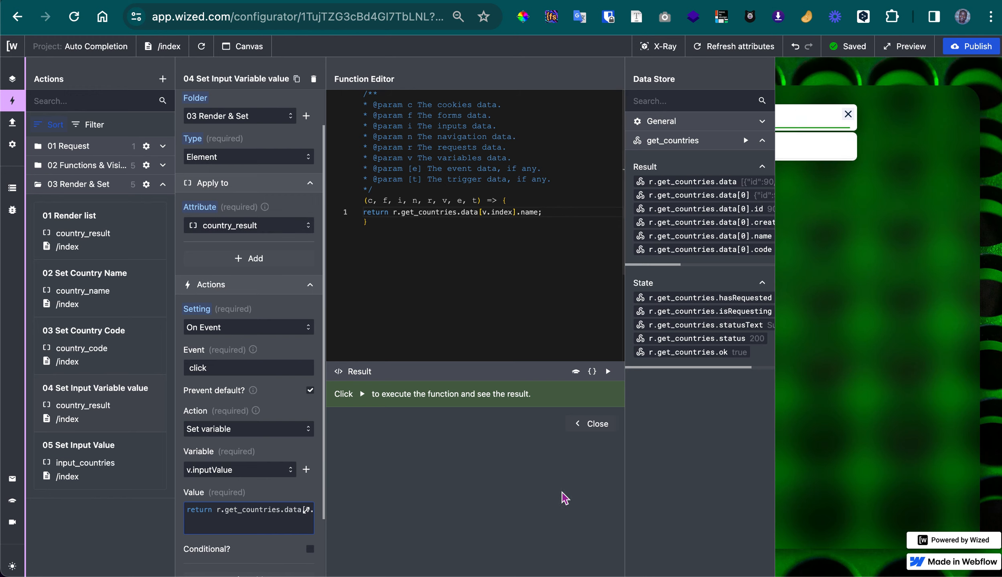
left_click(589, 424)
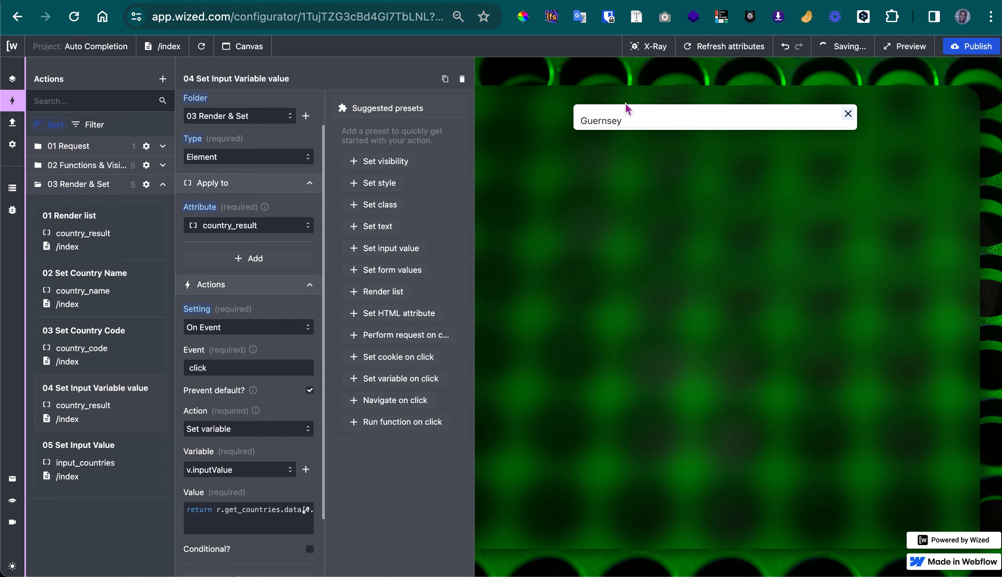
Clear the Country Name field, enter "li", and choose Central African Republic from the suggestions
left_click(847, 114)
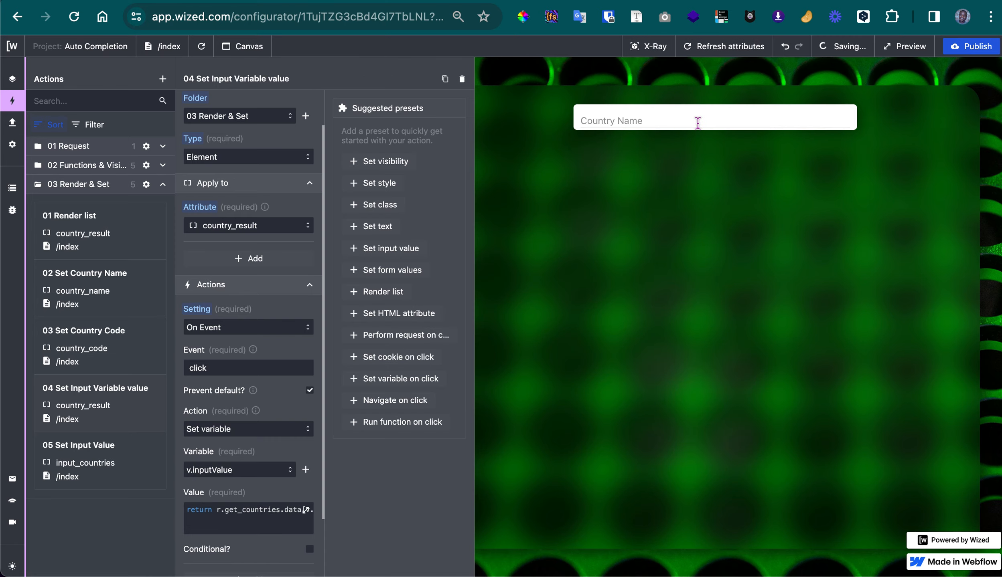
left_click(698, 123)
type("li")
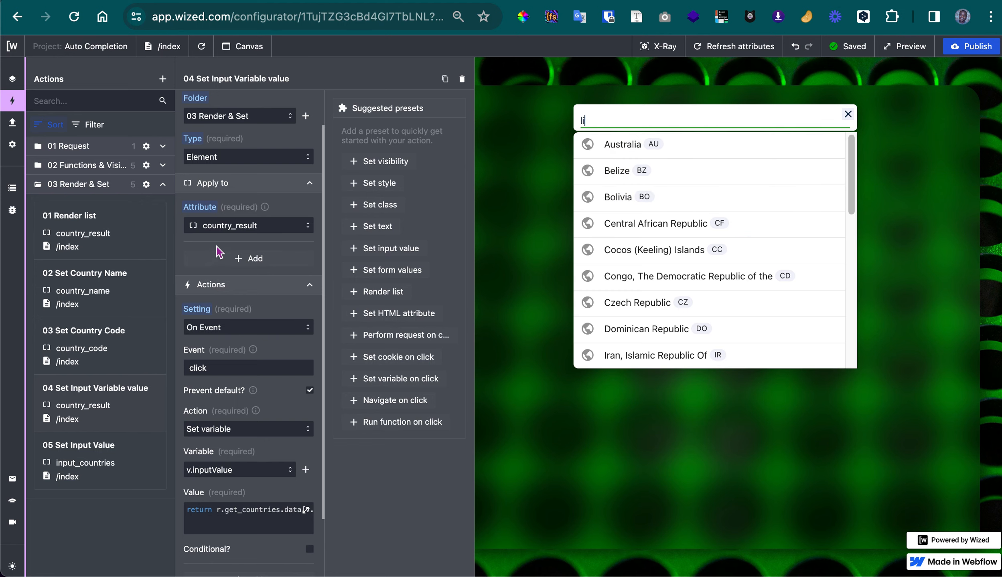
mouse_move(221, 227)
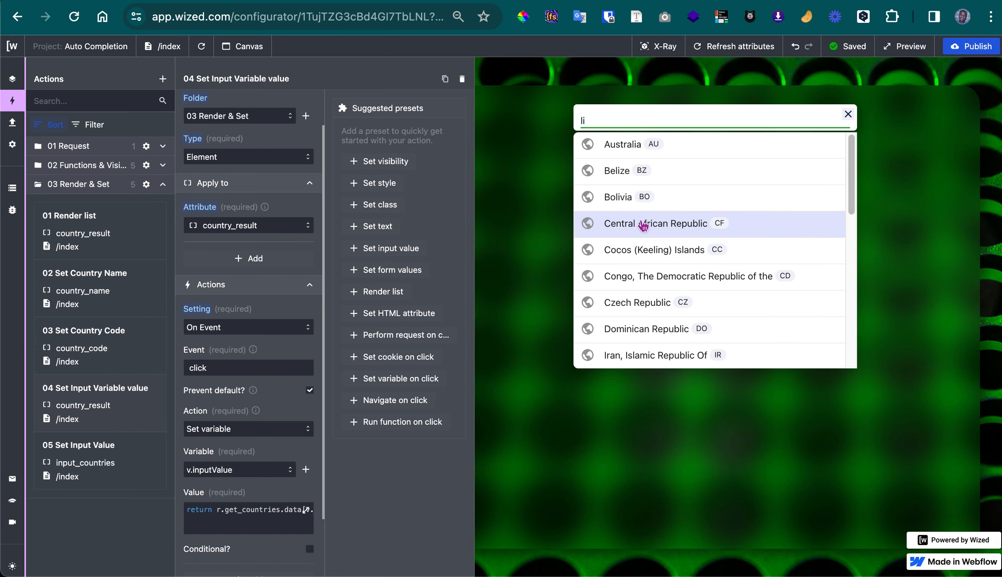
left_click(642, 224)
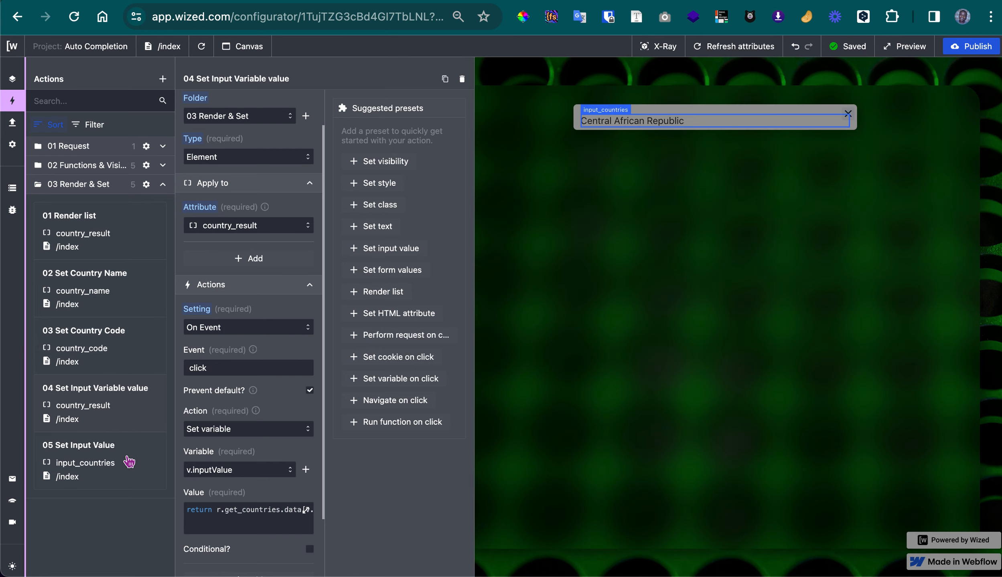
Review how the Set Input Value action fills input_countries, and collapse the 03 Render & Set folder
left_click(125, 462)
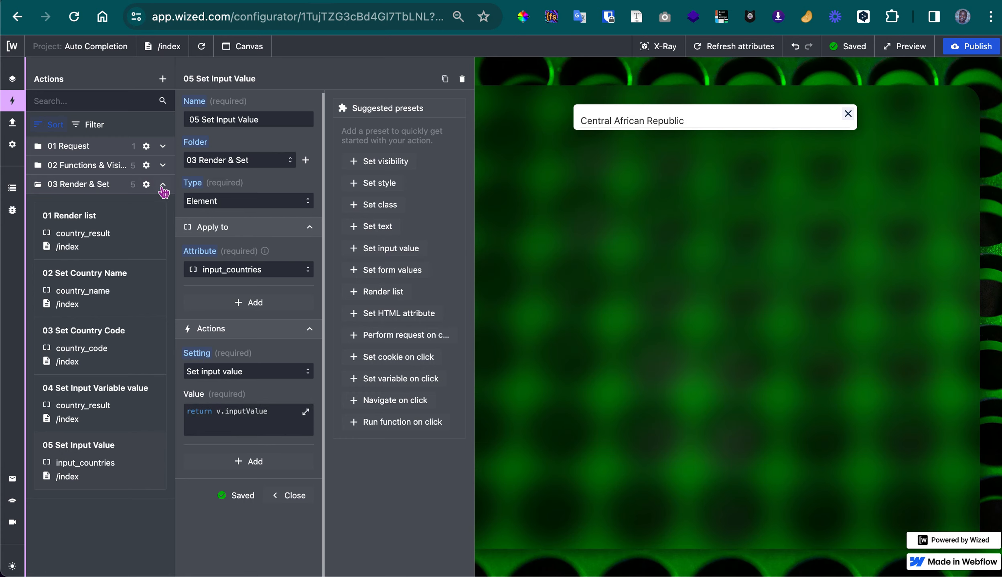
left_click(162, 184)
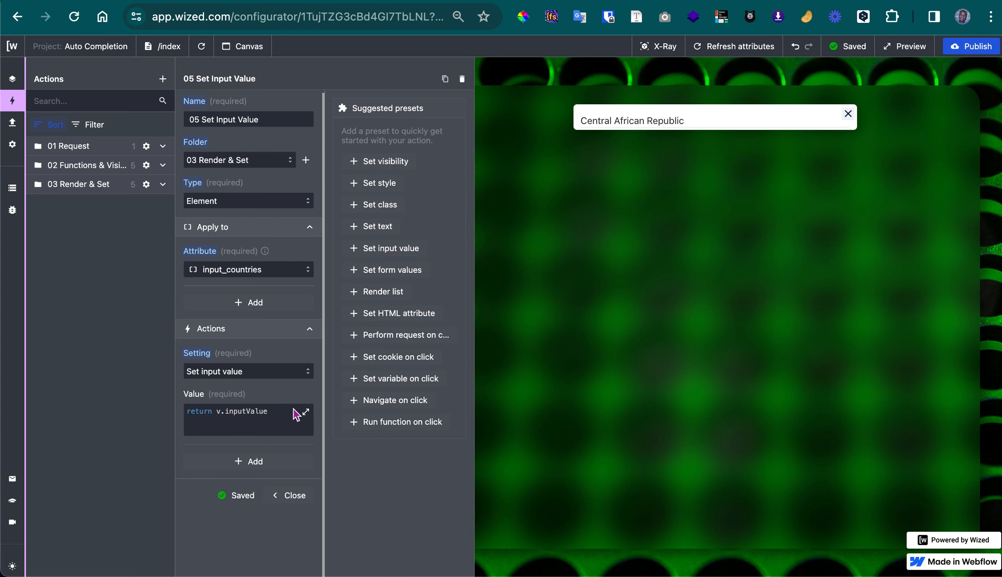
Examine the Show Result Div action in 02 Functions & Visibility, testing "ca" in the Country Name field and opening the visibility condition
left_click(168, 169)
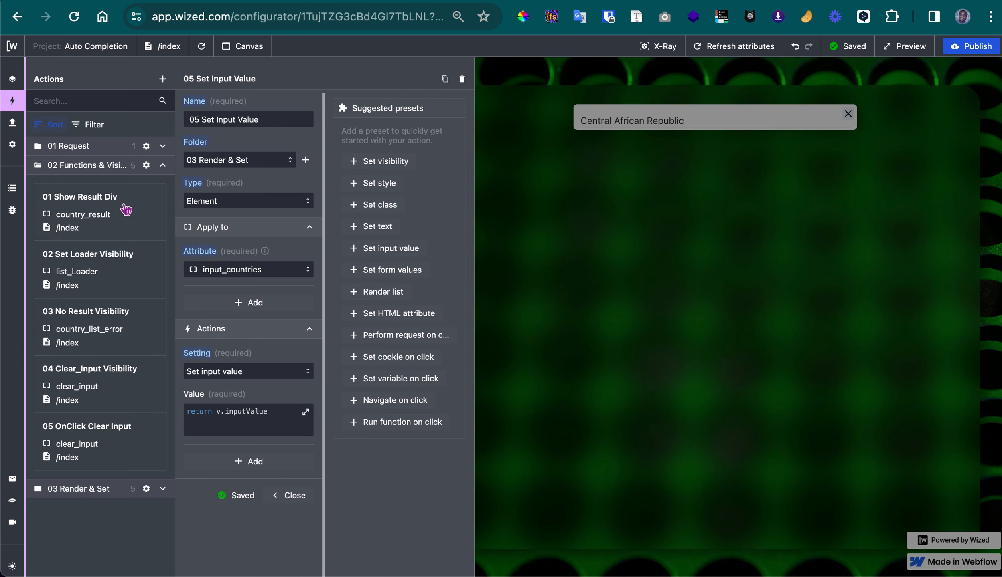
left_click(126, 209)
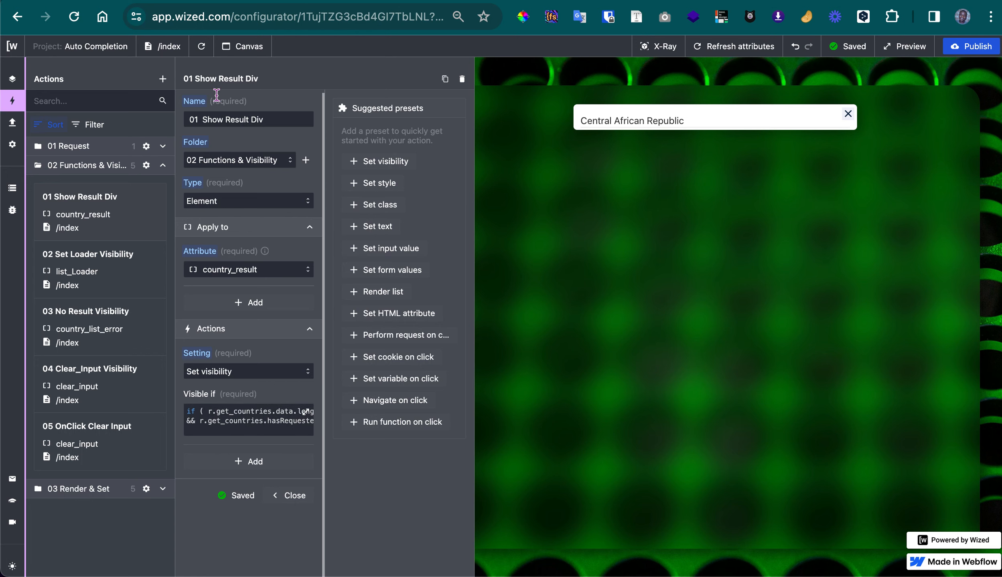
left_click(700, 118)
key("ctrl+a")
type("c")
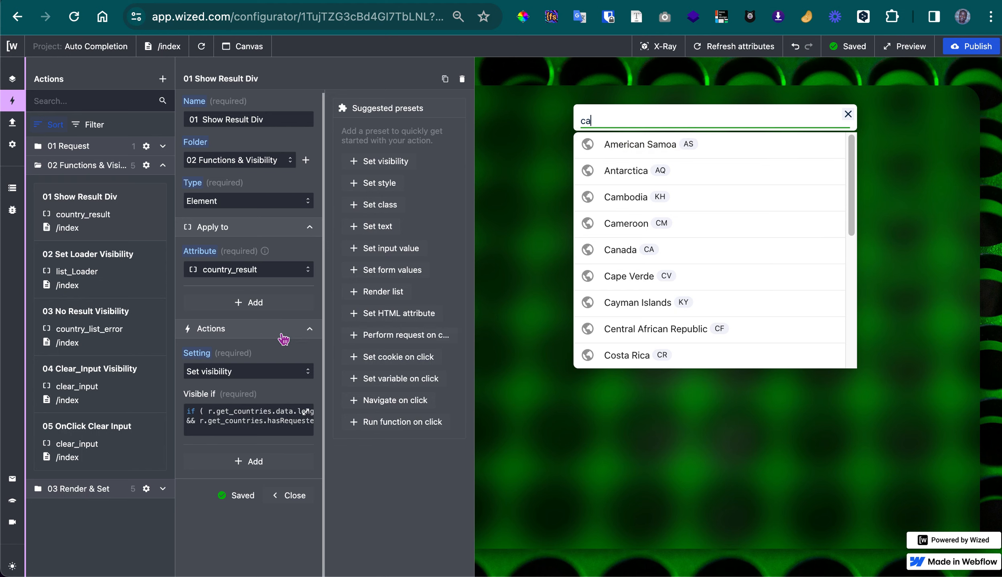
left_click(220, 409)
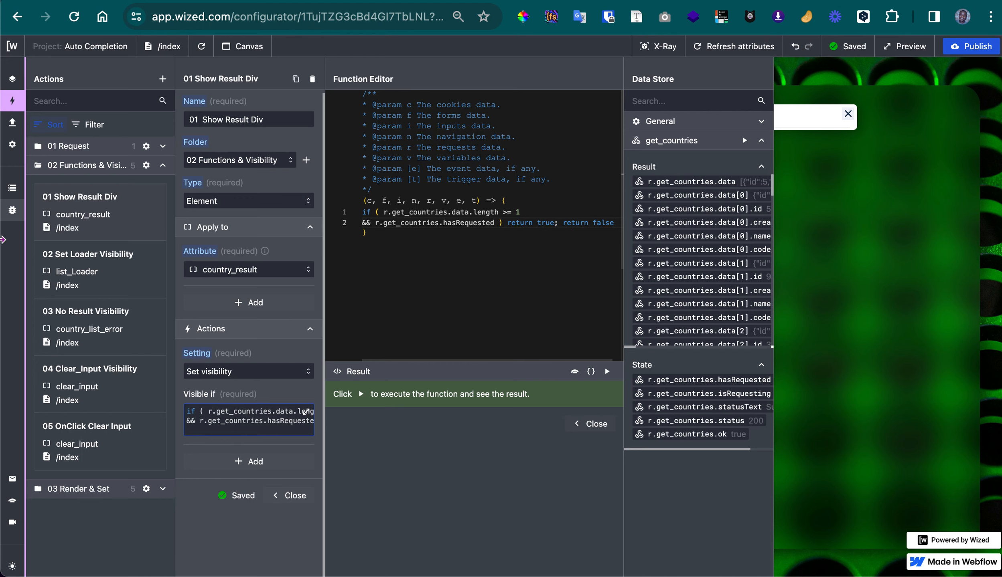
Examine the Set Loader Visibility action's display style and open its value function
left_click(129, 281)
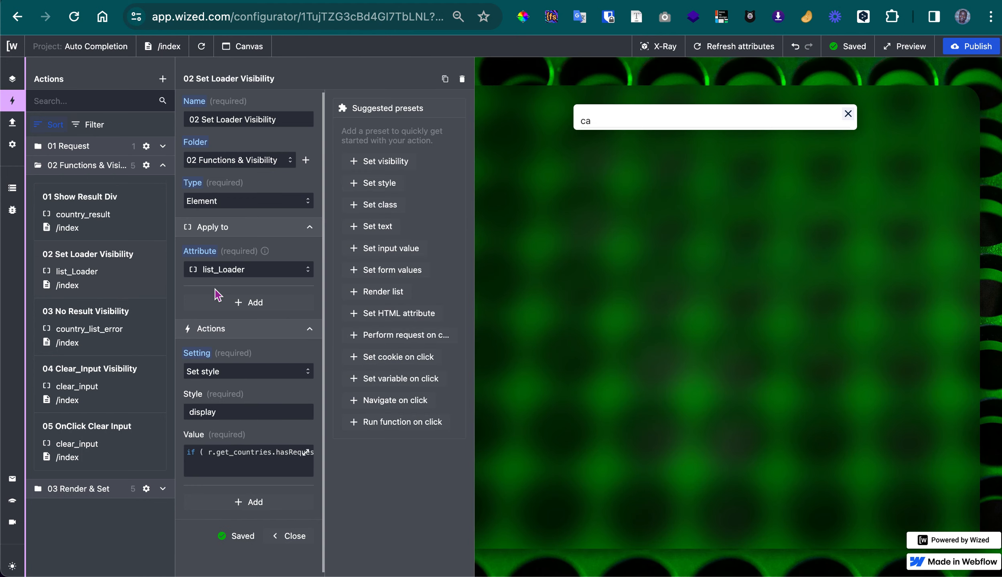
left_click(235, 469)
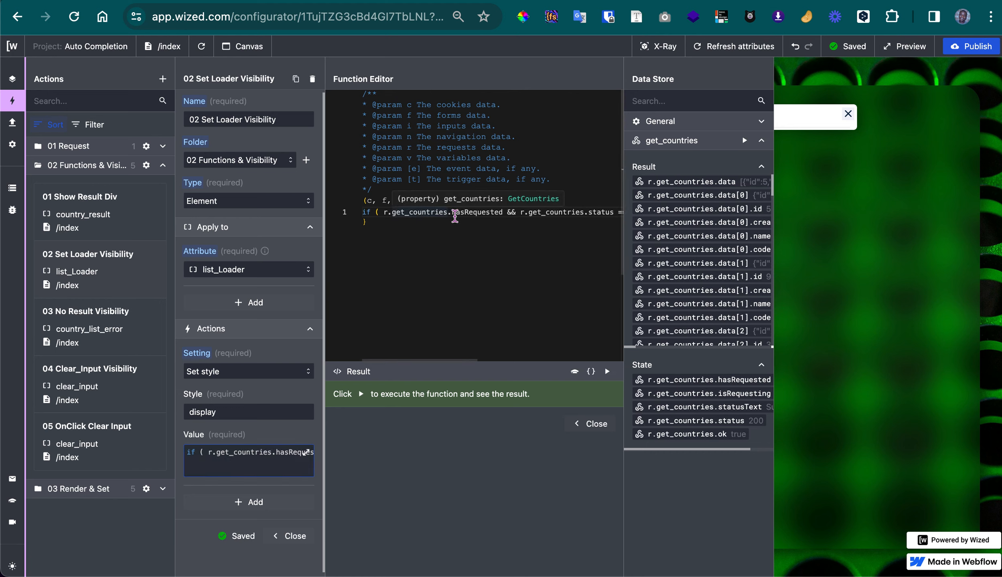
Read the full value function of the Set Loader Visibility action, covering its get_countries conditions and the display values it returns
scroll(504, 220, "right", 6)
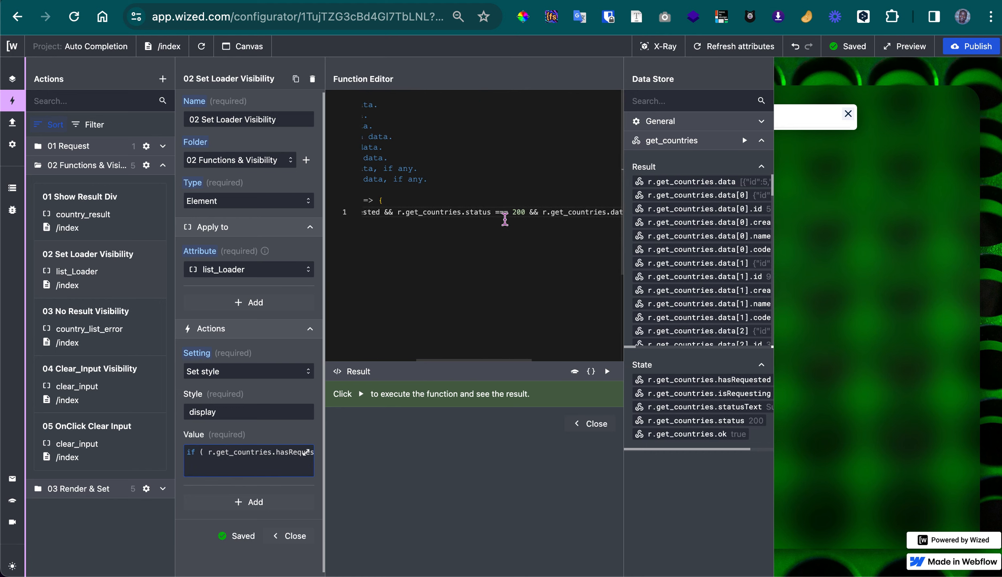
scroll(504, 219, "right", 3)
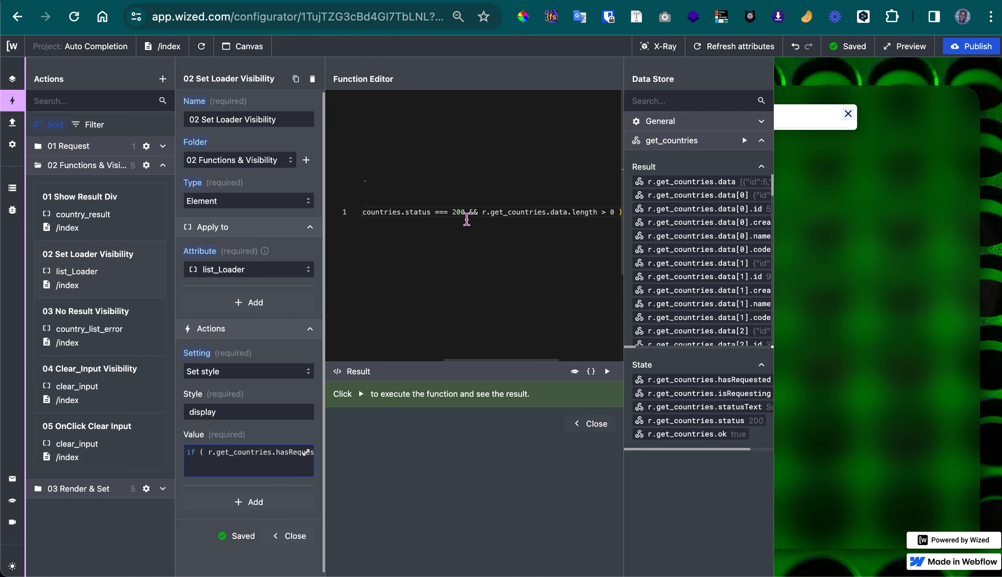
scroll(463, 213, "right", 3)
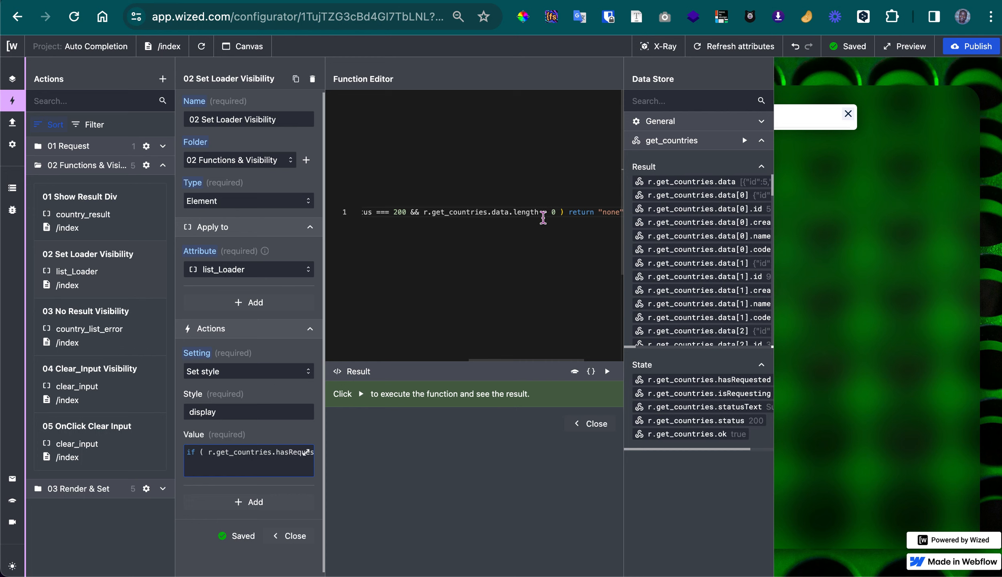
scroll(543, 218, "right", 2)
scroll(543, 217, "right", 3)
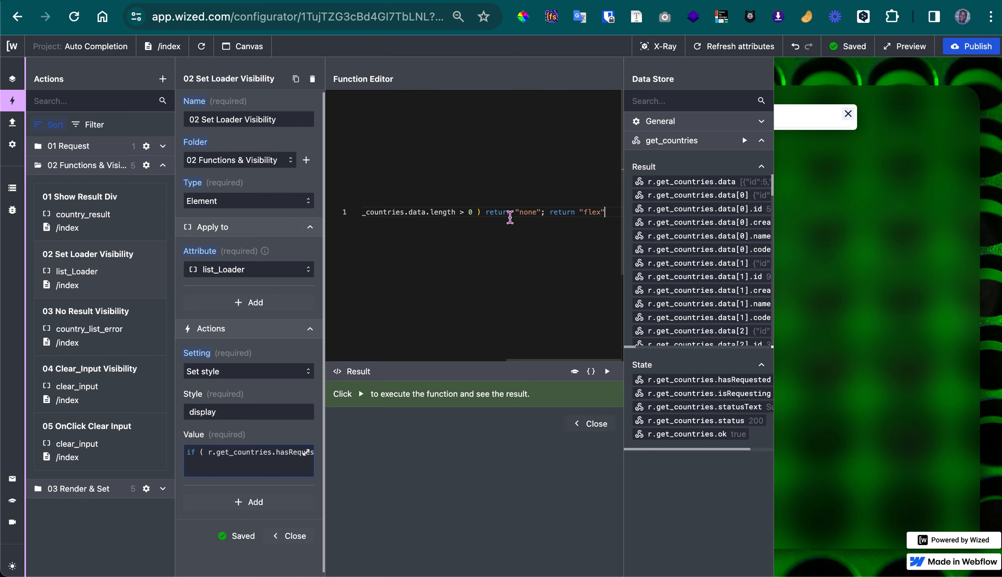
scroll(490, 280, "left", 5)
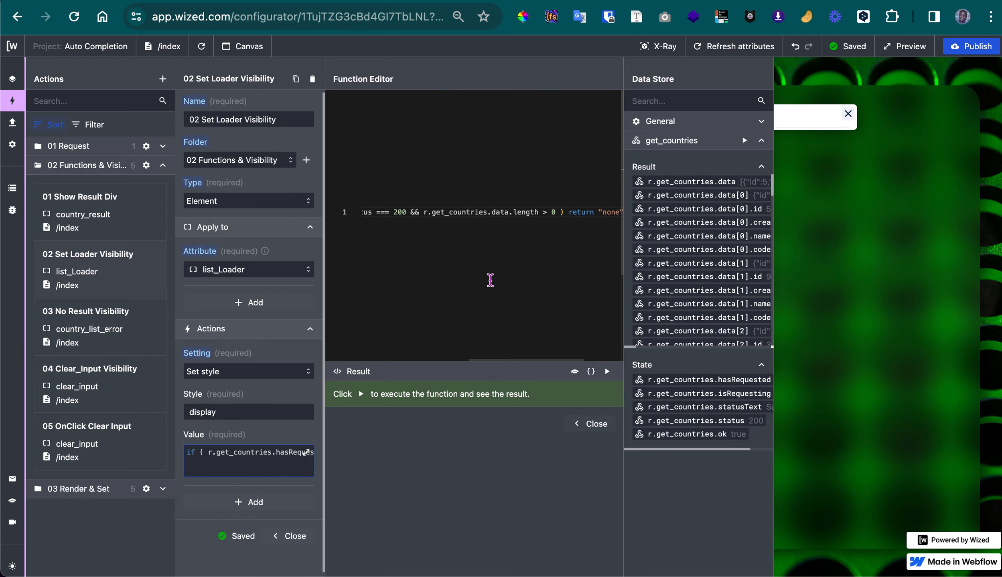
Examine the No Result Visibility action, testing "cascdcwac" in the Country Name field and reading the function behind its display style
left_click(120, 325)
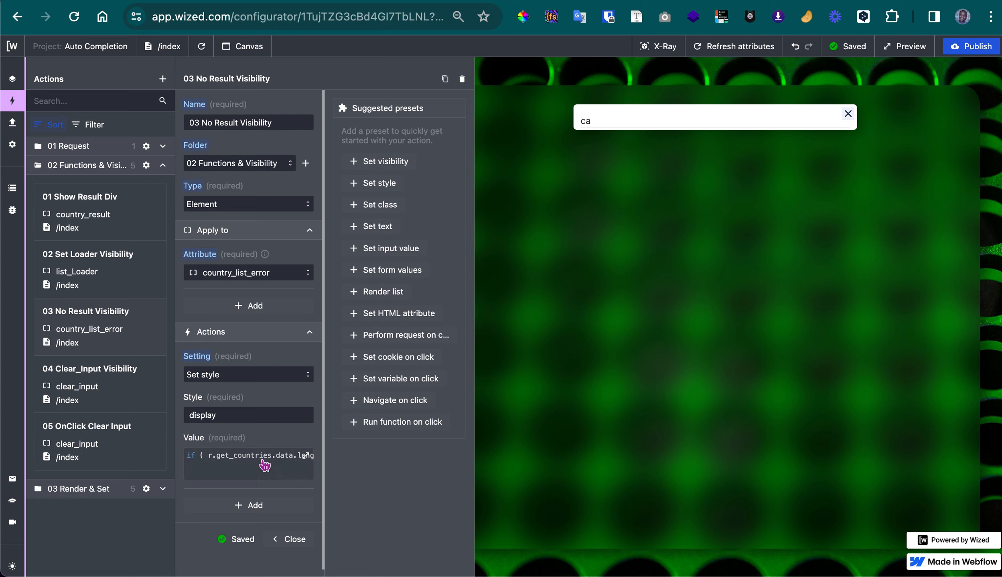
left_click(615, 122)
type("cascdcwac")
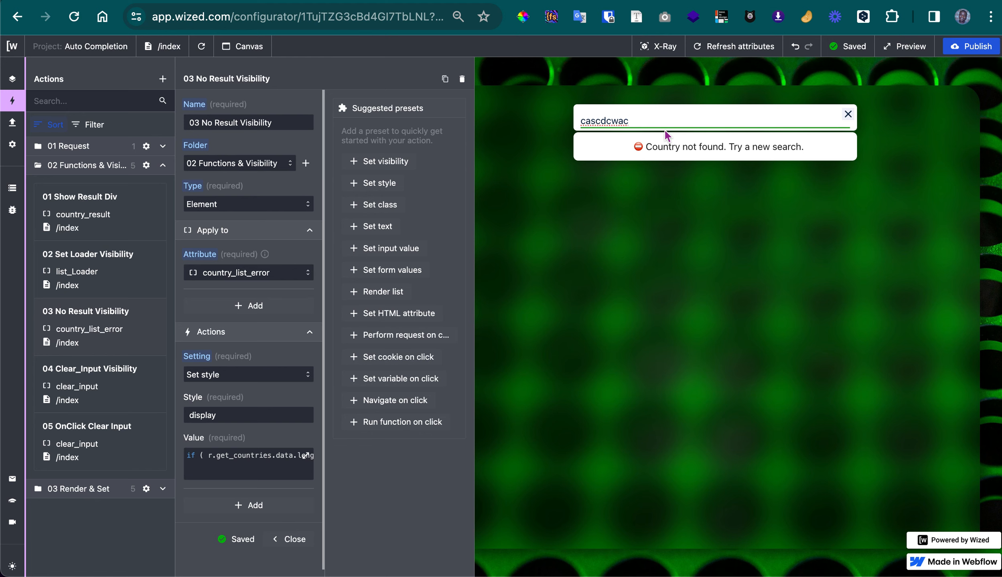
left_click(282, 456)
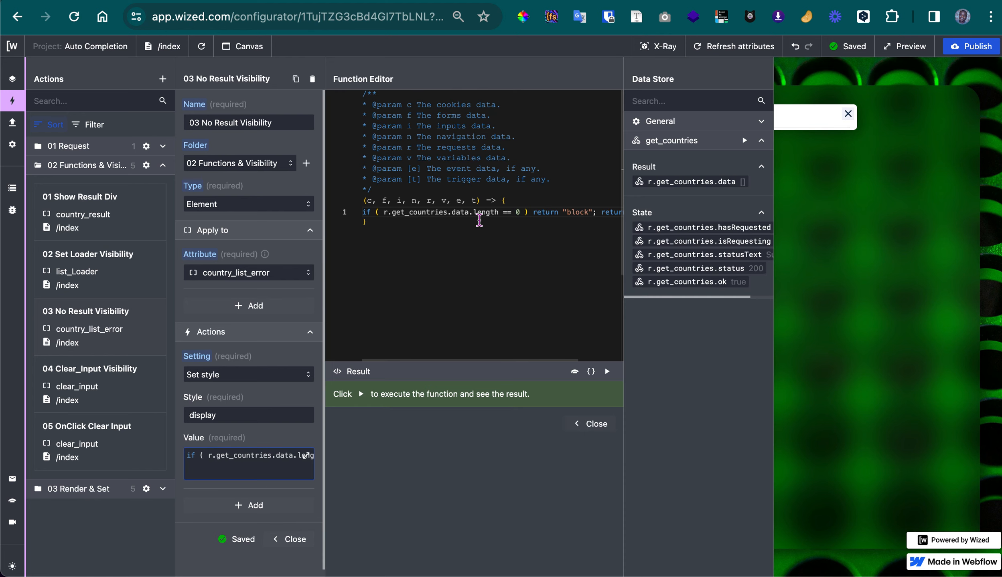
mouse_move(471, 214)
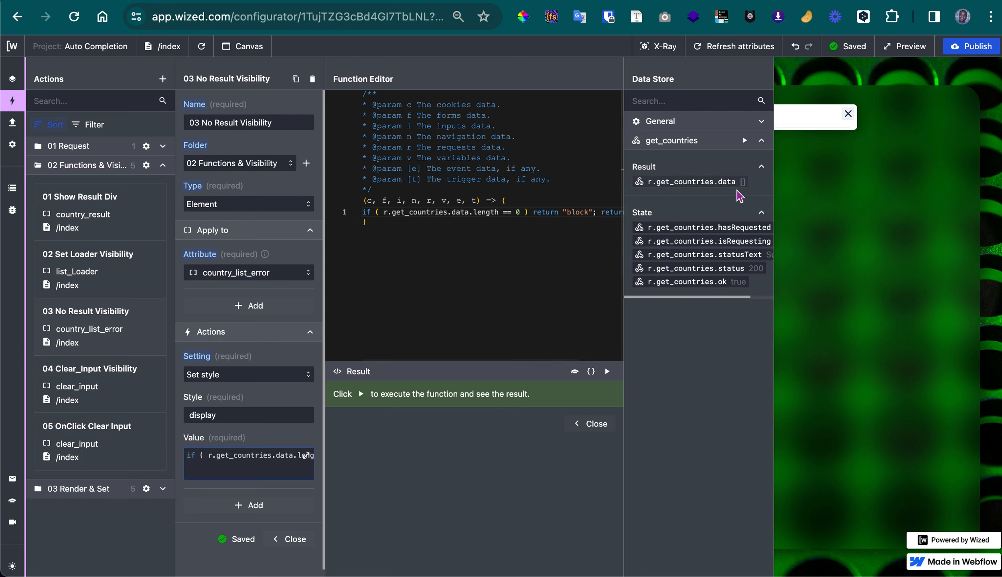
scroll(552, 215, "right", 3)
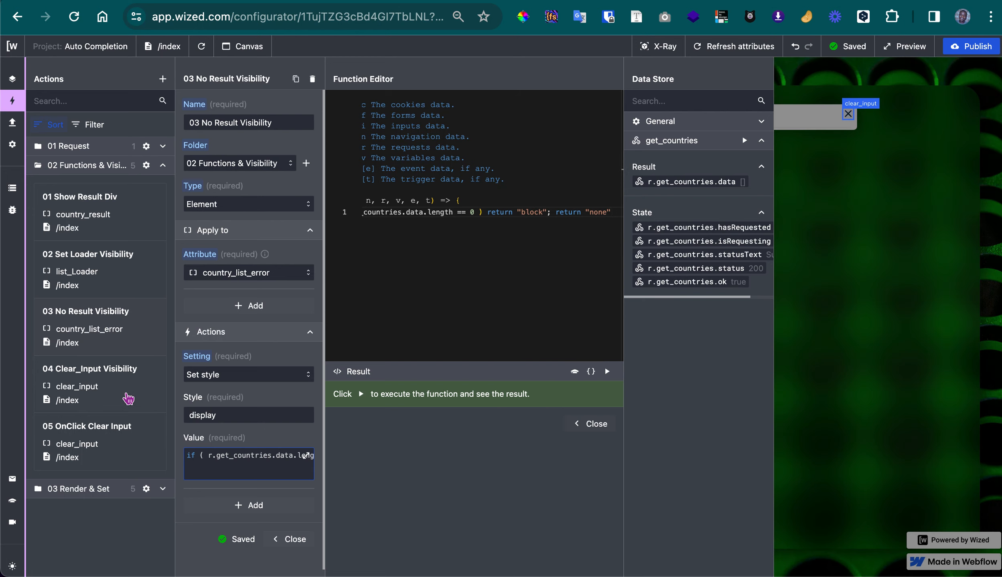
Examine the Clear_Input Visibility action's display function and expand the General data to check the input_countries value
left_click(128, 397)
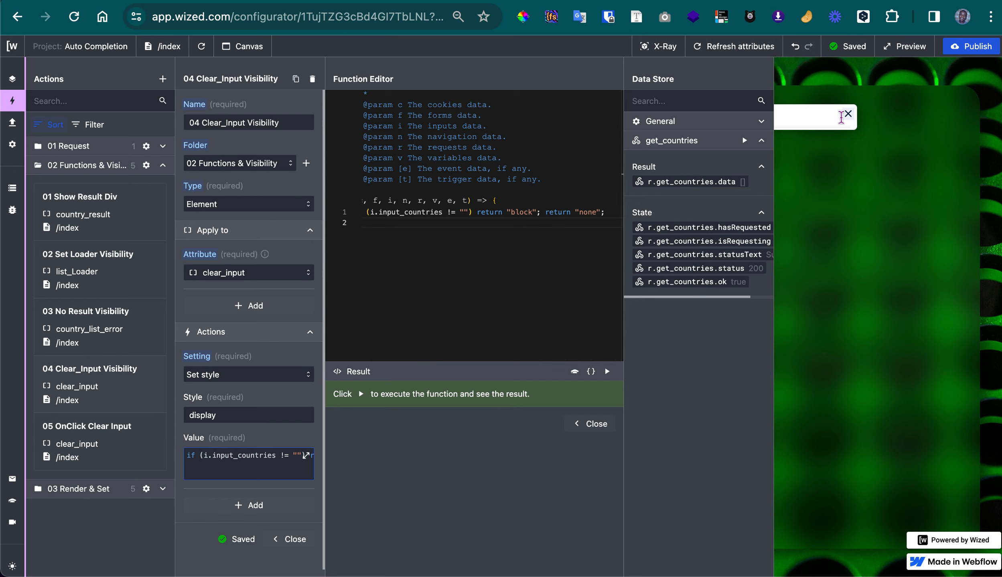
scroll(461, 251, "left", 1)
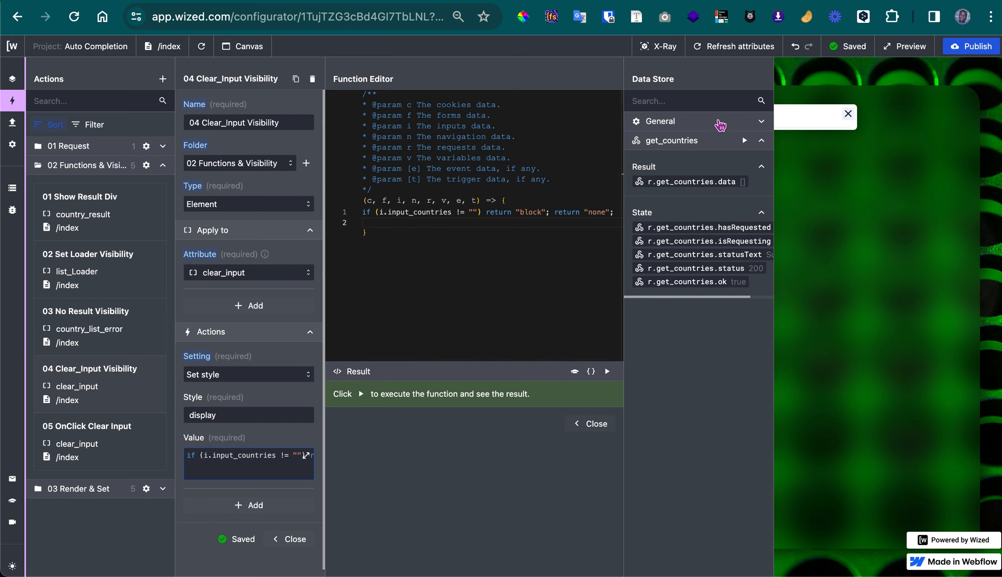
left_click(760, 122)
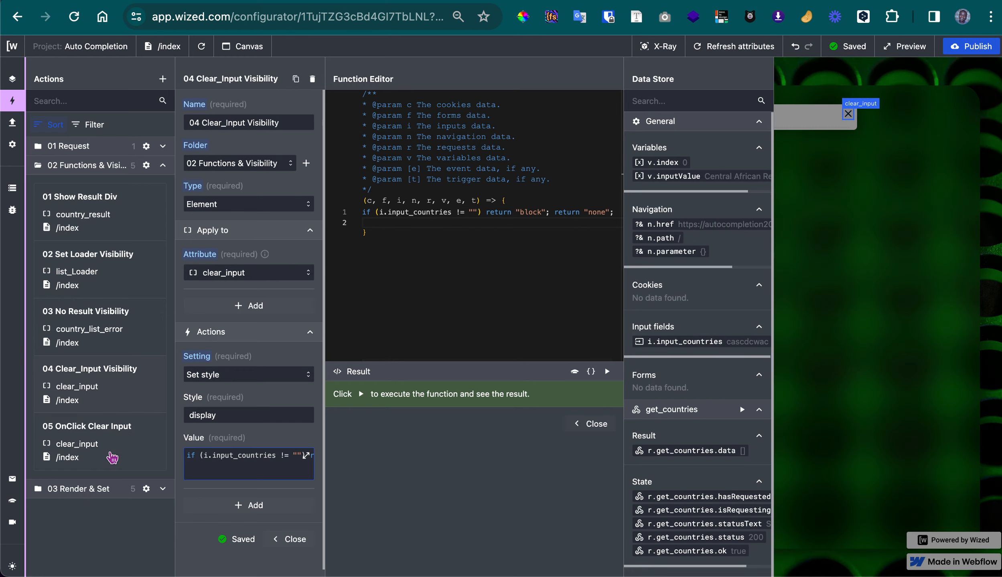
Review the OnClick Clear Input action's click events, including the input_countries function and the v.inputValue variable setting, and close the action
left_click(112, 457)
scroll(246, 463, "down", 3)
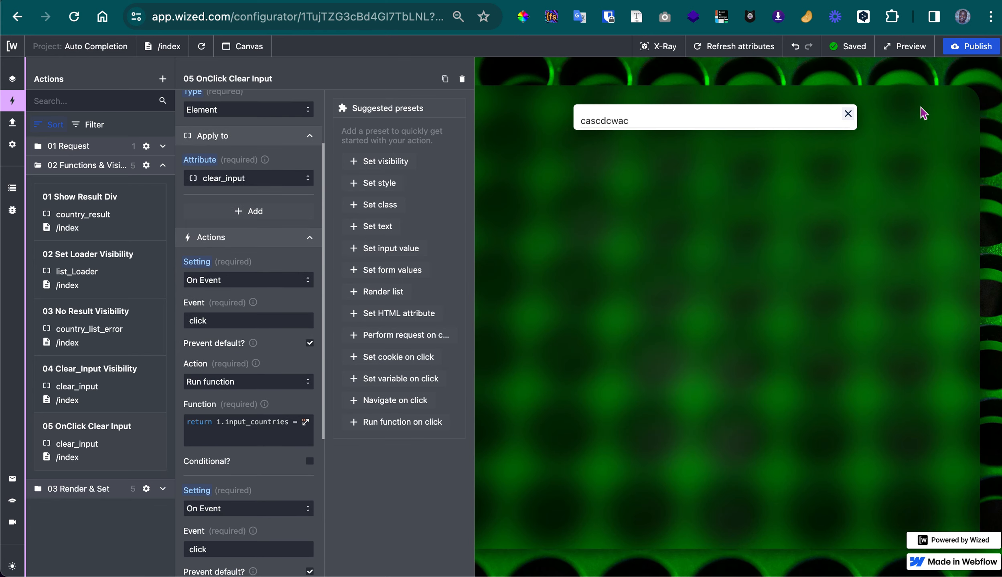
scroll(313, 196, "up", 3)
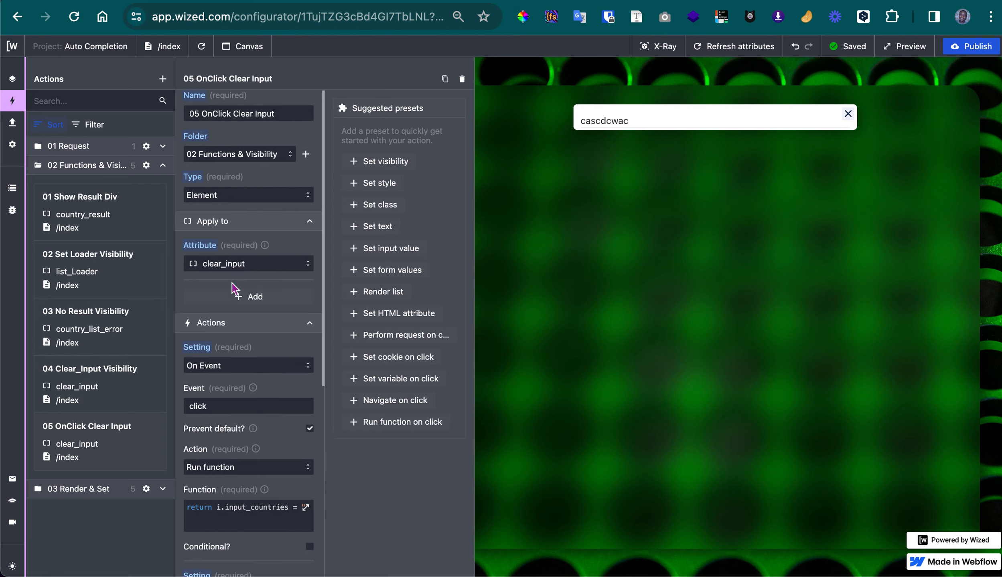
scroll(234, 296, "down", 3)
scroll(235, 355, "down", 3)
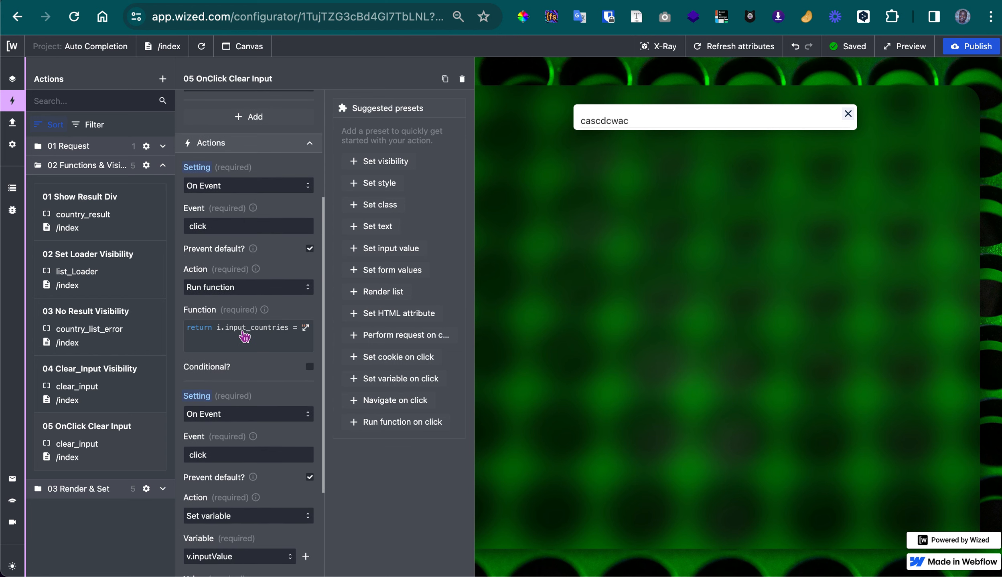
left_click(242, 331)
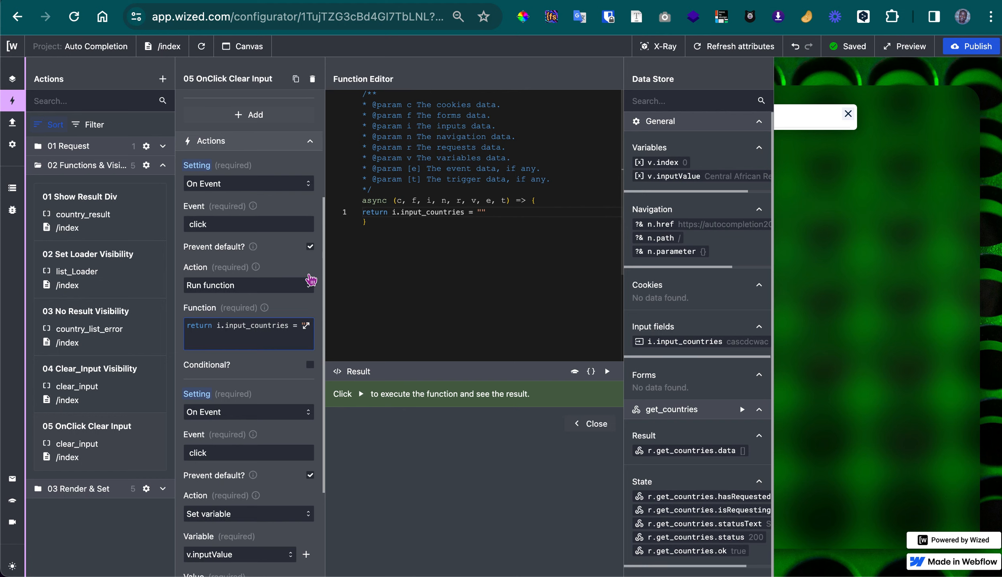
scroll(241, 401, "down", 6)
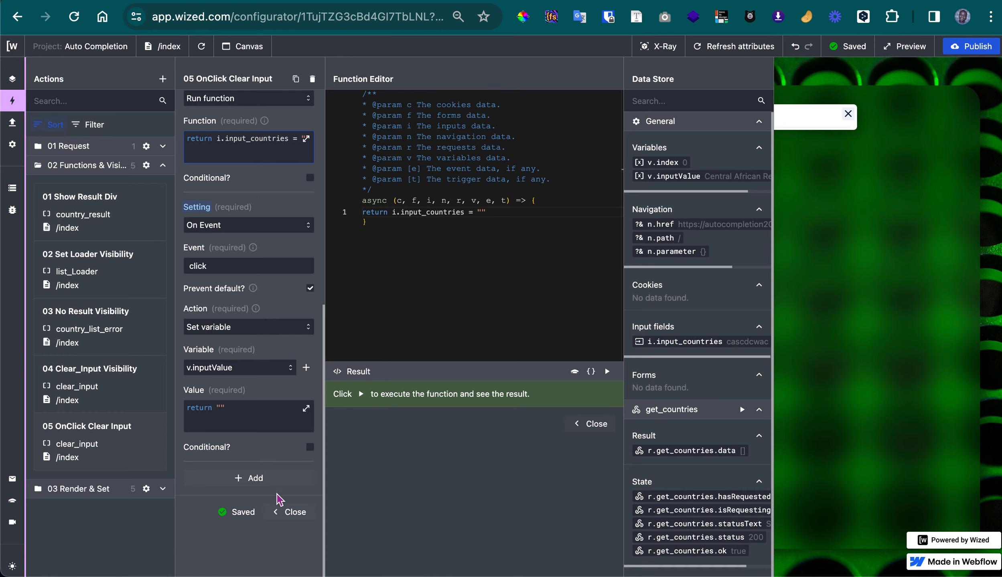
left_click(289, 515)
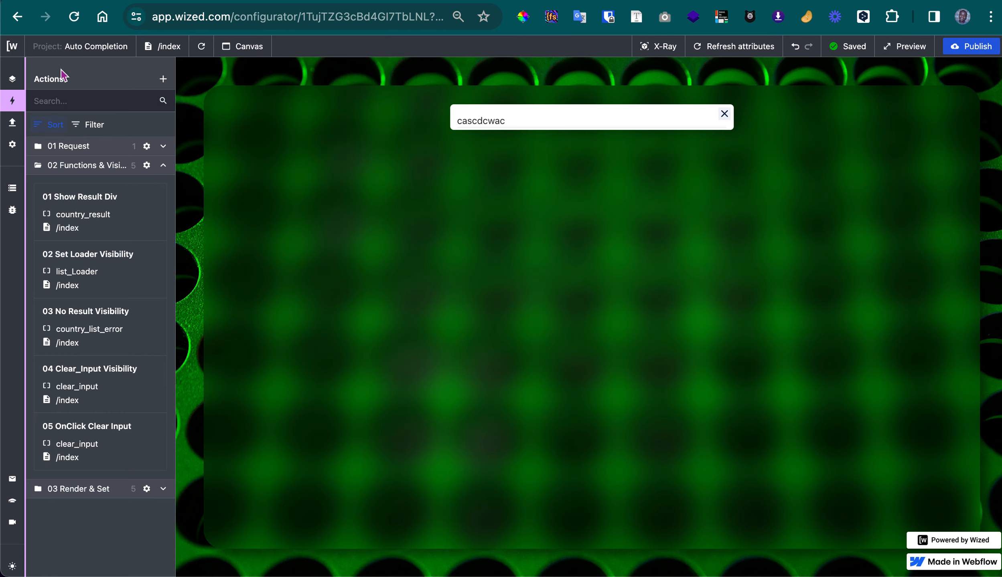